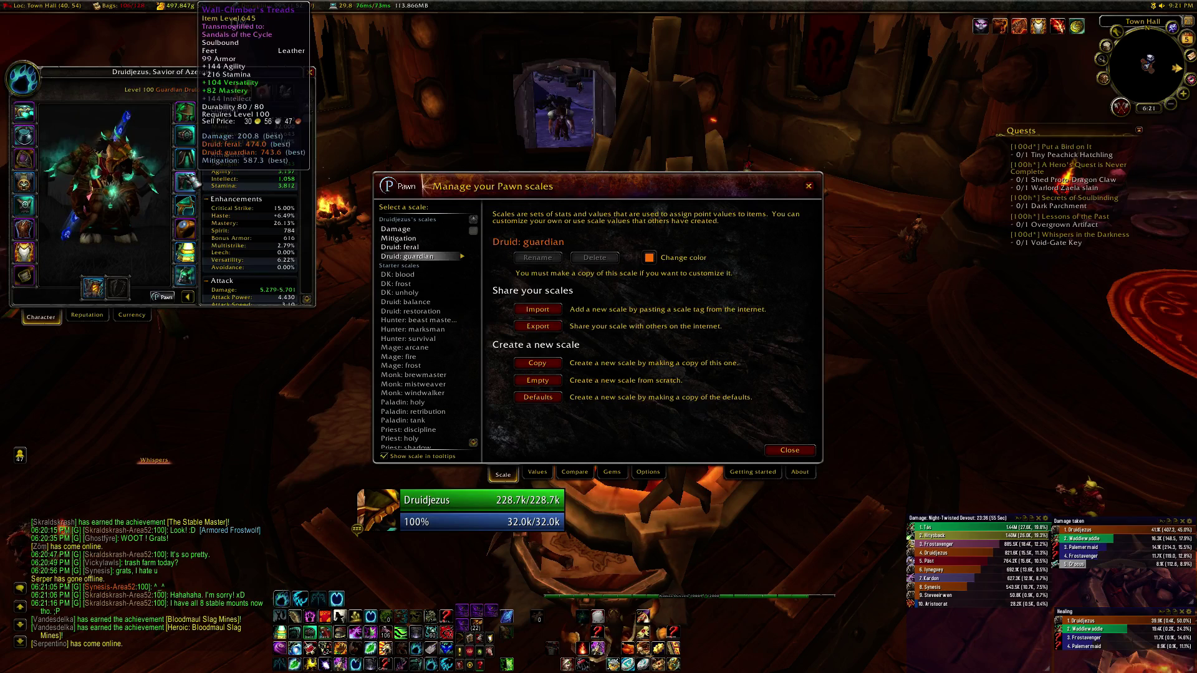
# Compare the Pawn scale values shown for the equipped gear and for items in the opened bags
pyautogui.moveTo(186, 231)
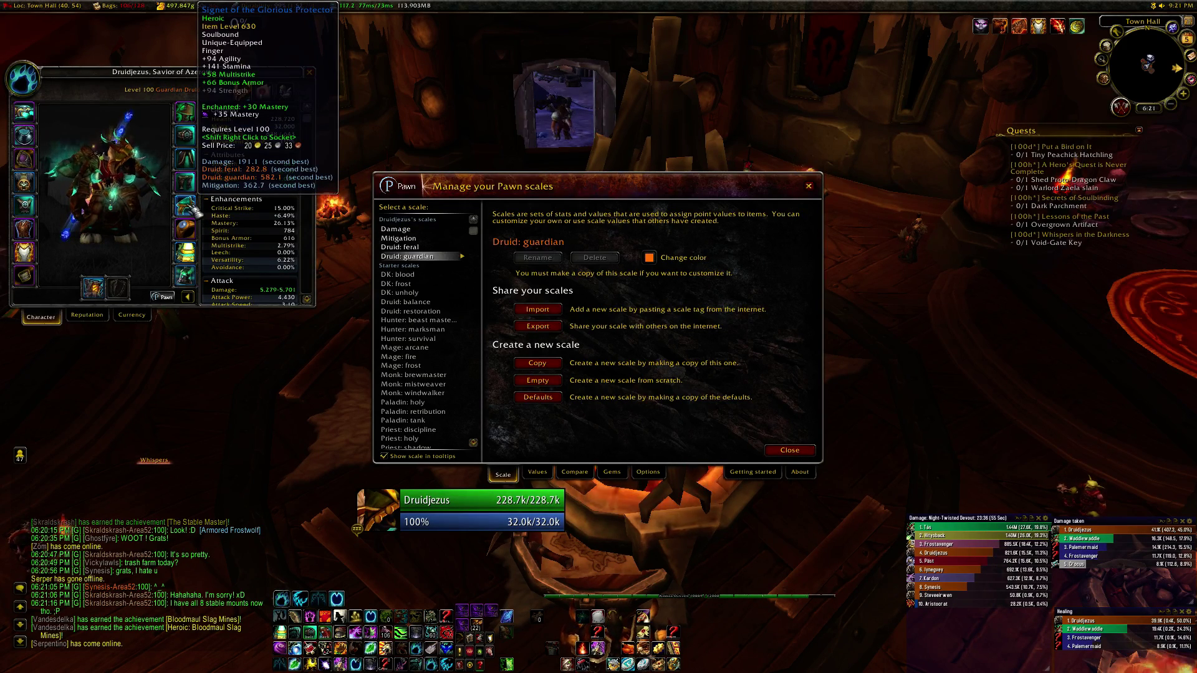
pyautogui.press('b')
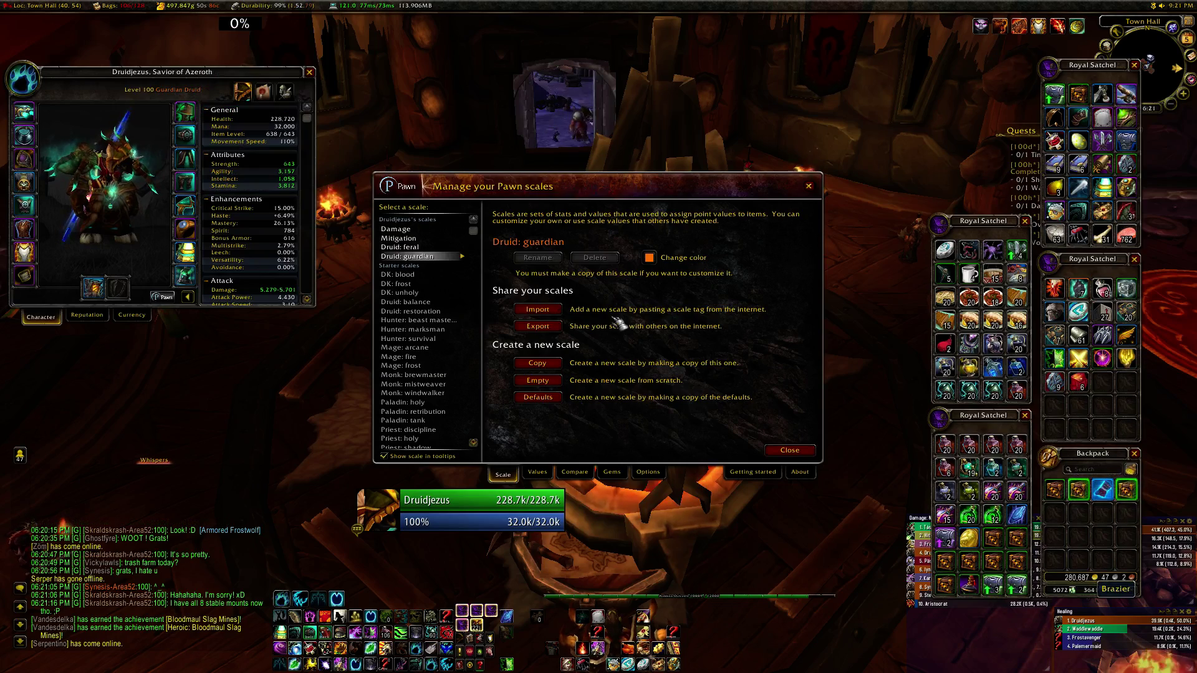
pyautogui.moveTo(1088, 120)
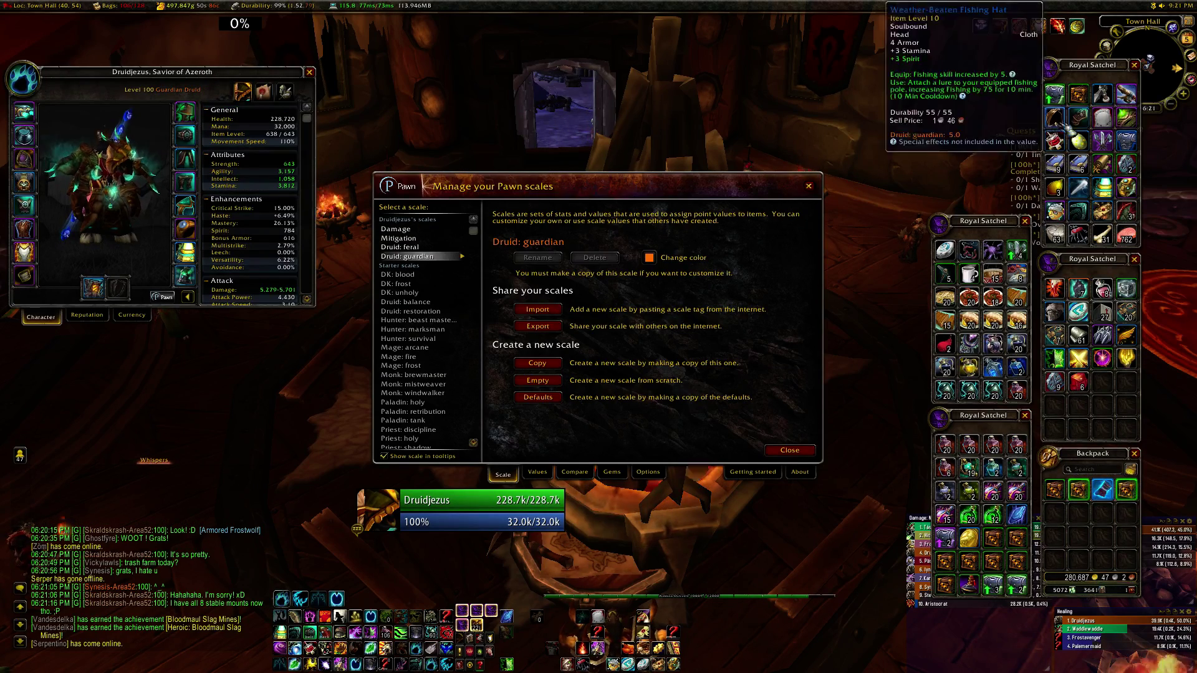
pyautogui.press('shift')
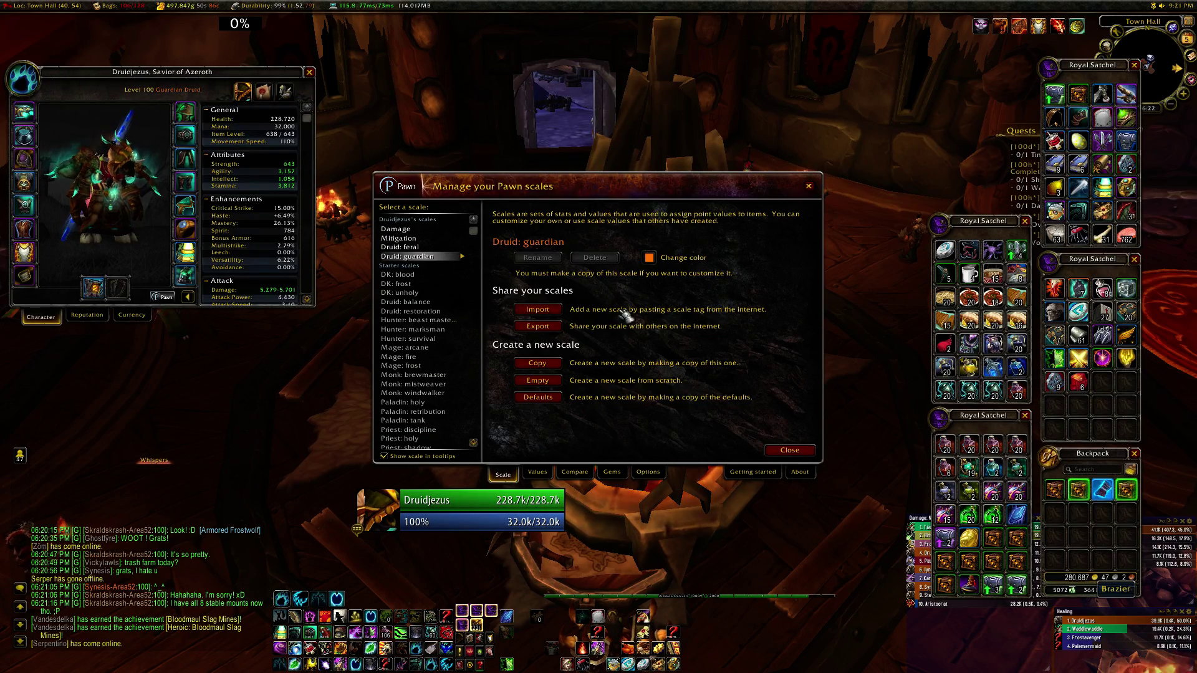
# Look through the Pawn starter scales, viewing Mage: frost and Shaman: elemental
pyautogui.click(404, 367)
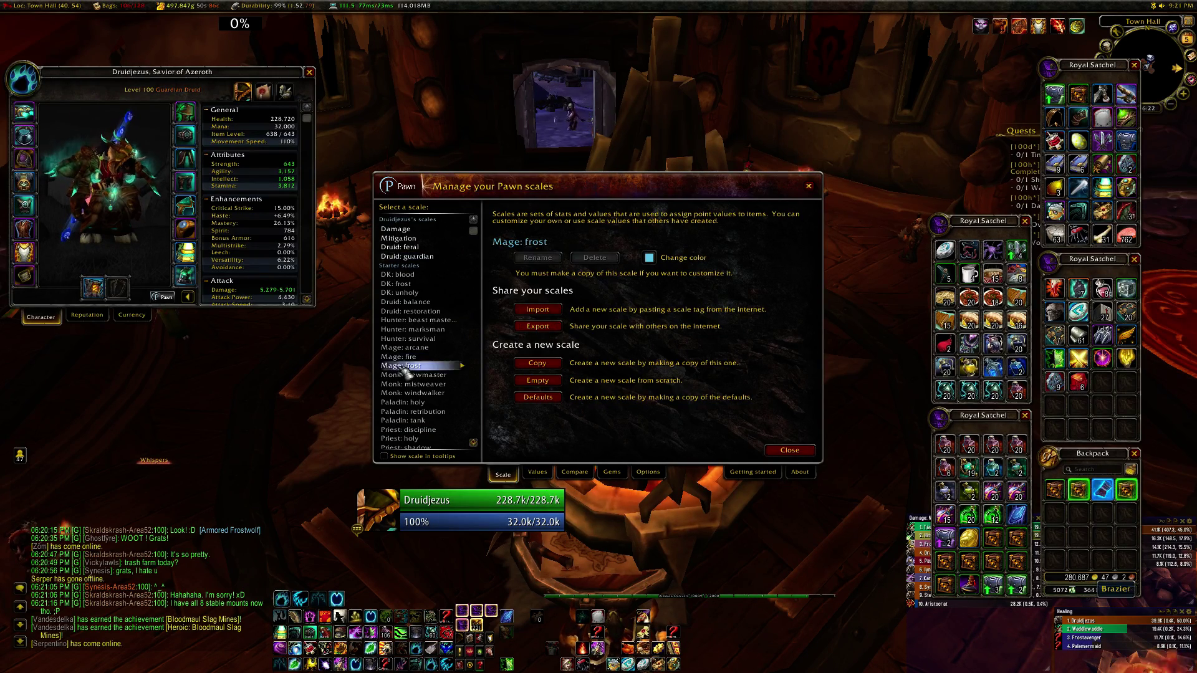
pyautogui.scroll(-4, 404, 369)
pyautogui.click(404, 369)
pyautogui.scroll(4, 417, 310)
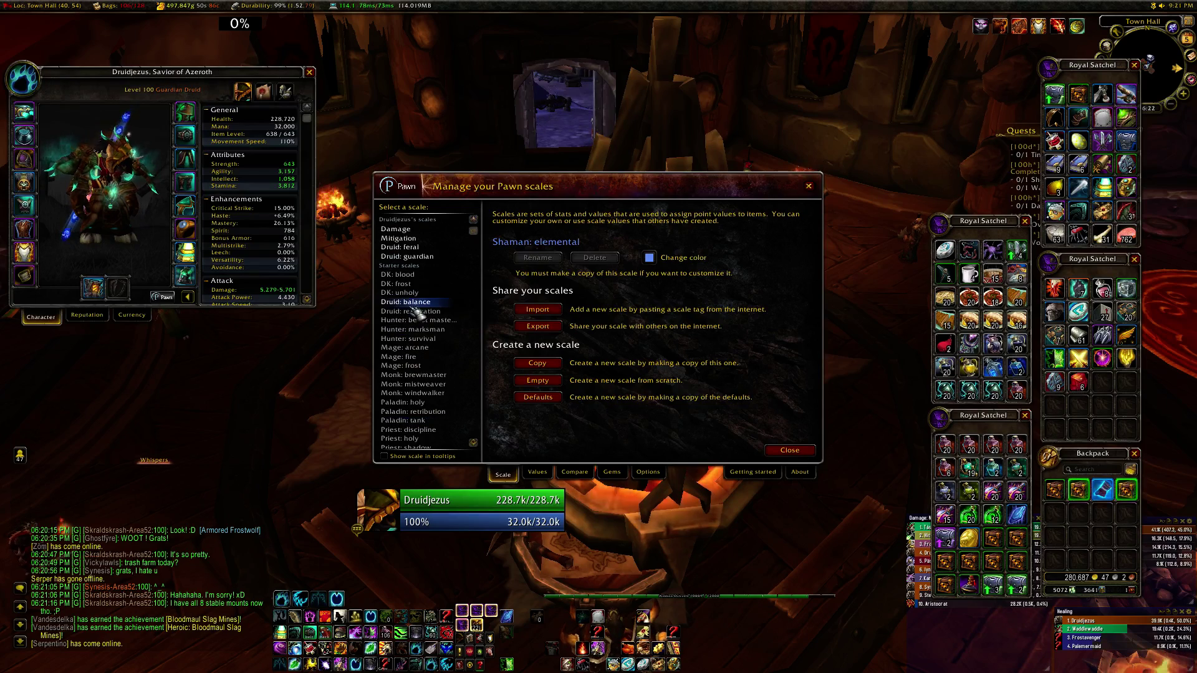
# Turn off tooltip display for the Druid: feral and Druid: guardian scales in Pawn
pyautogui.click(409, 247)
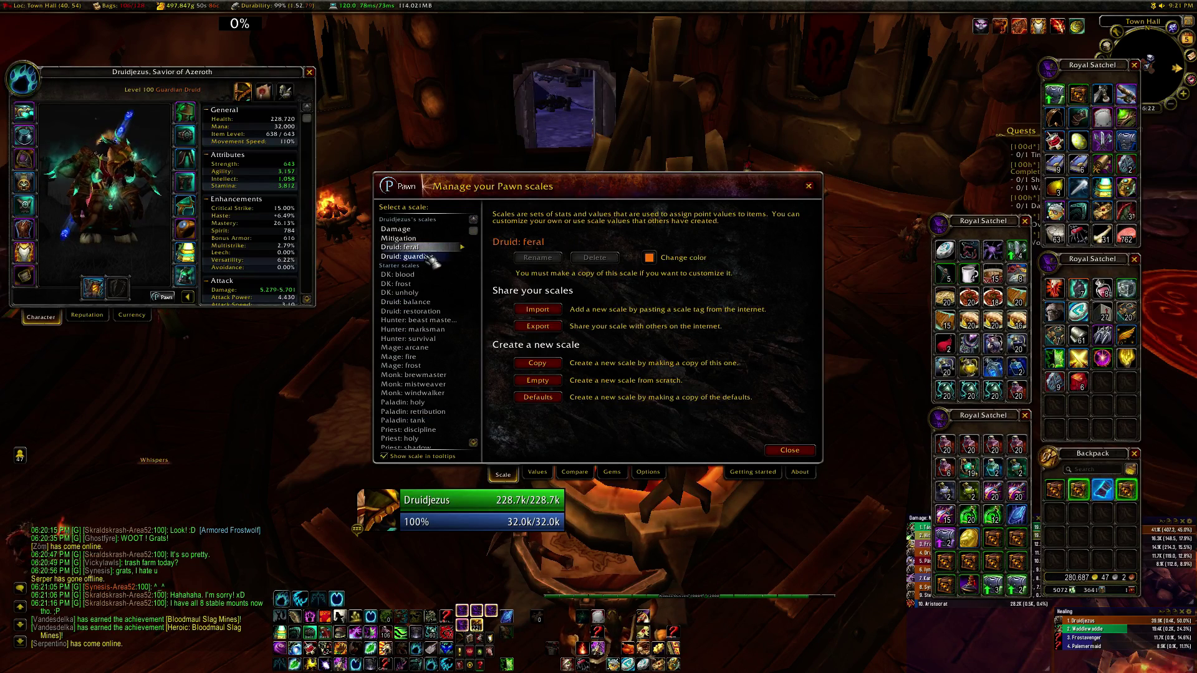
pyautogui.click(422, 459)
pyautogui.click(427, 248)
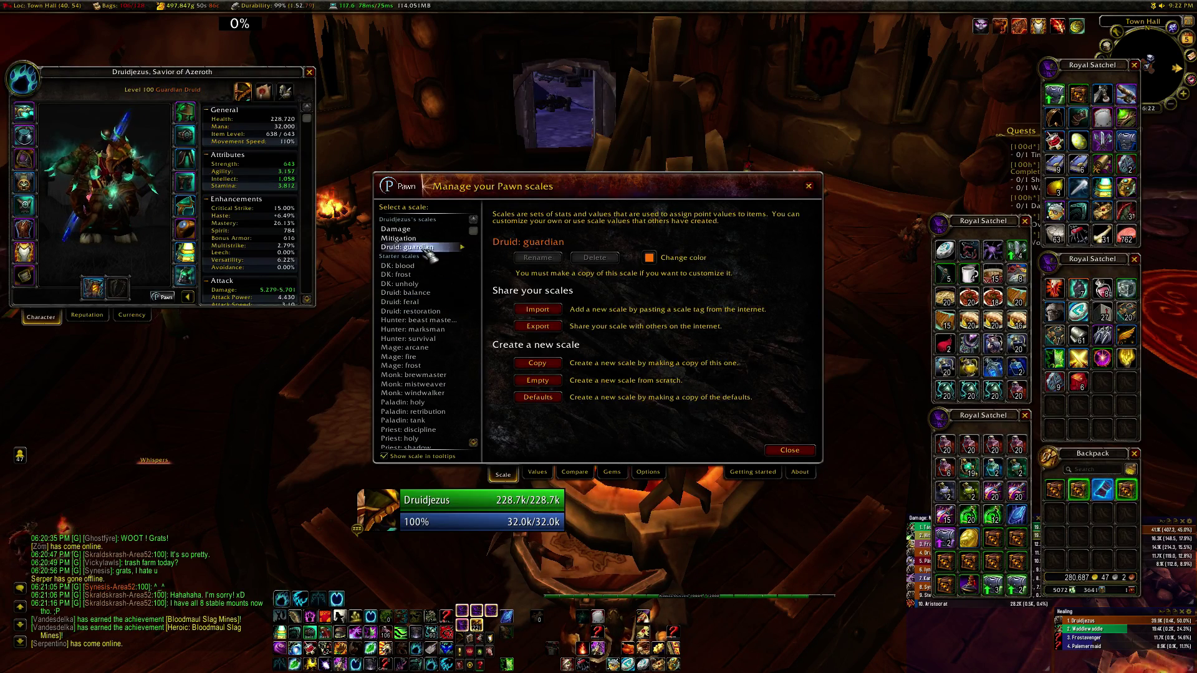
pyautogui.click(442, 458)
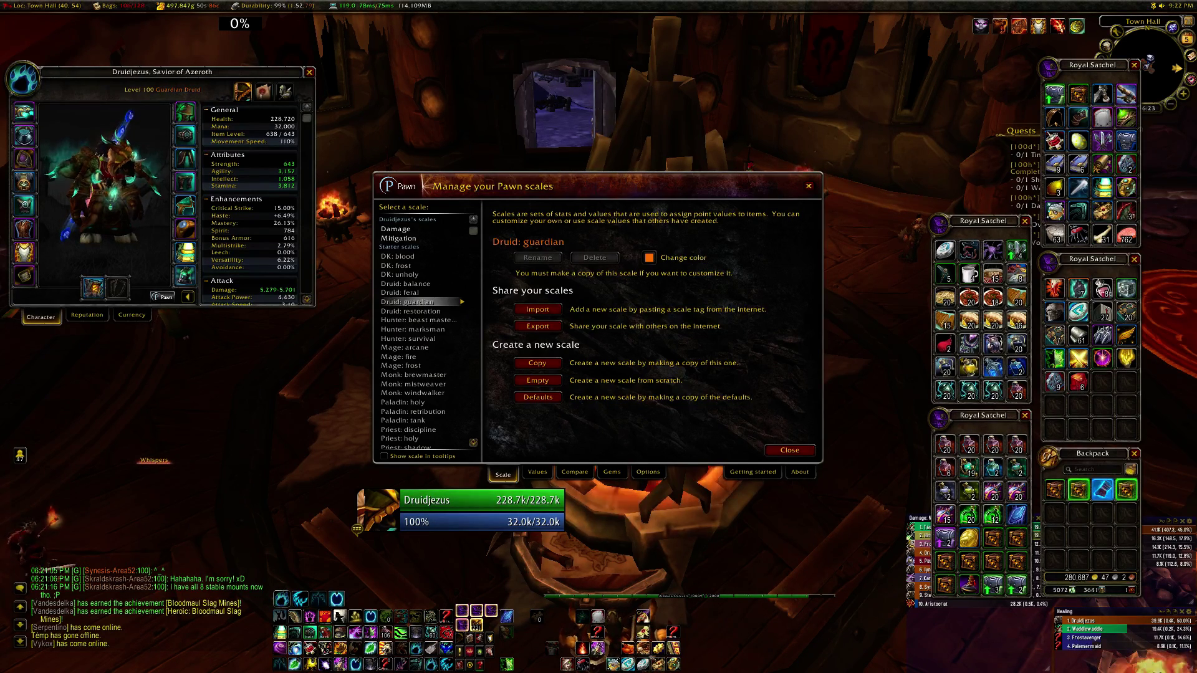
# Switch to SimulationCraft and bring up the site search on its Battle.Net import page
pyautogui.hotkey('alt', 'Tab')
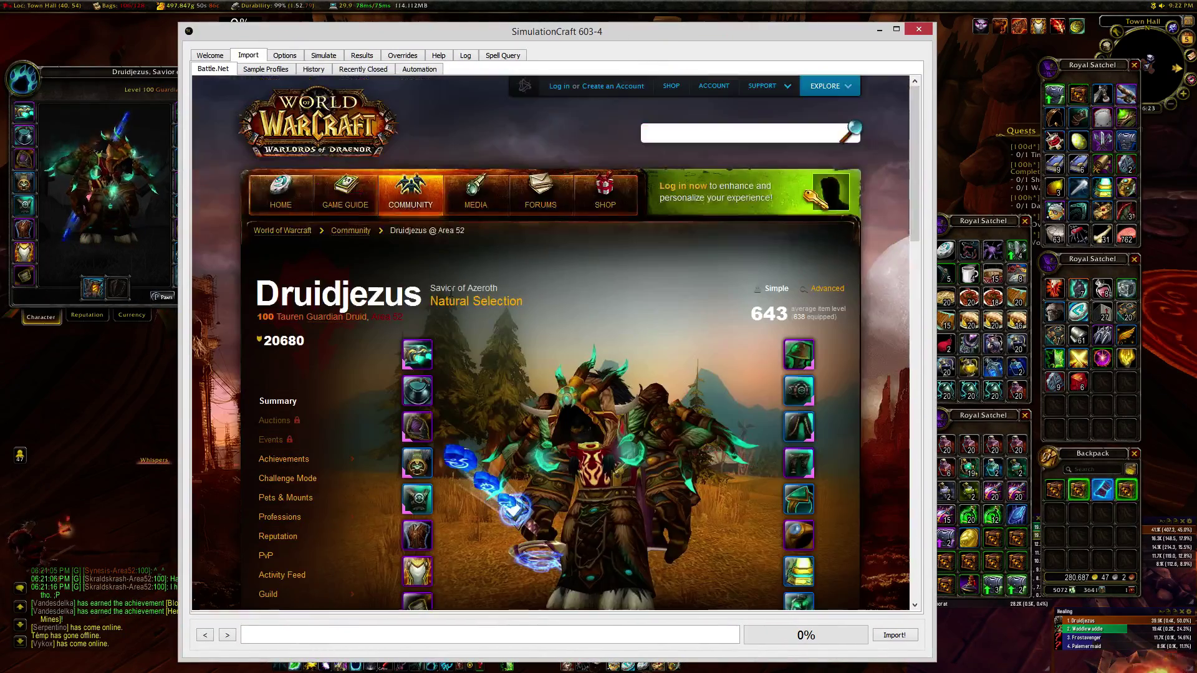
pyautogui.click(276, 58)
pyautogui.click(249, 58)
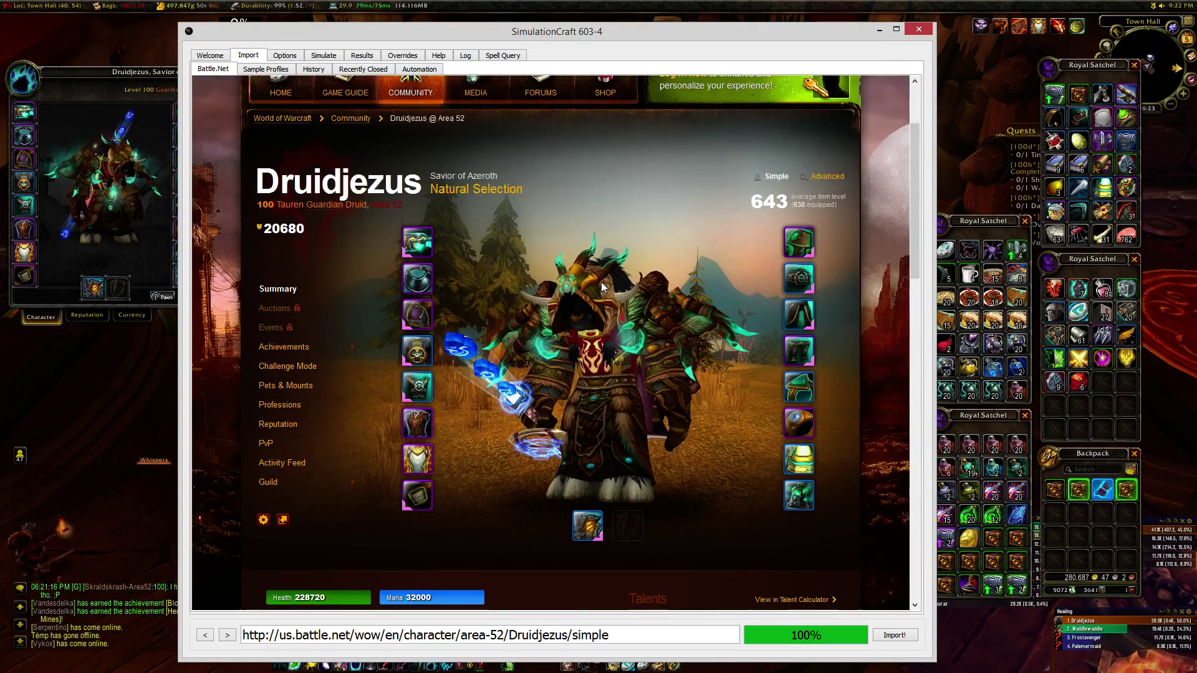
pyautogui.scroll(1, 673, 150)
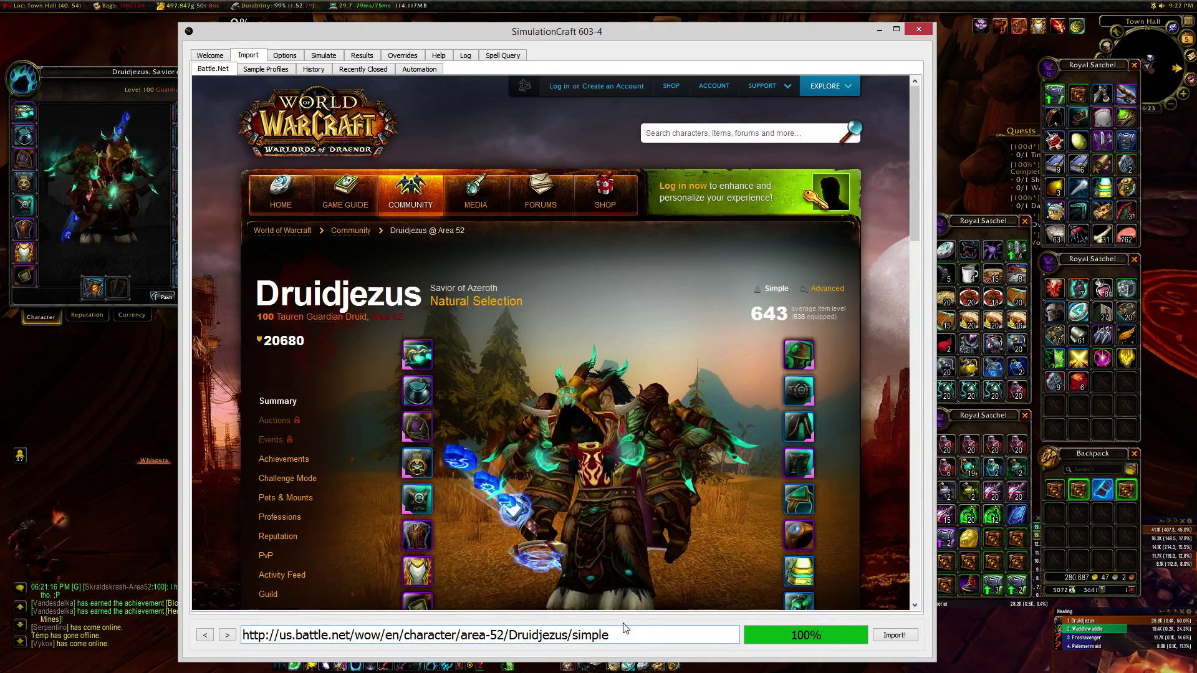
# Search the Battle.Net site for Druidjezus and import that character's profile for simulation
pyautogui.click(699, 132)
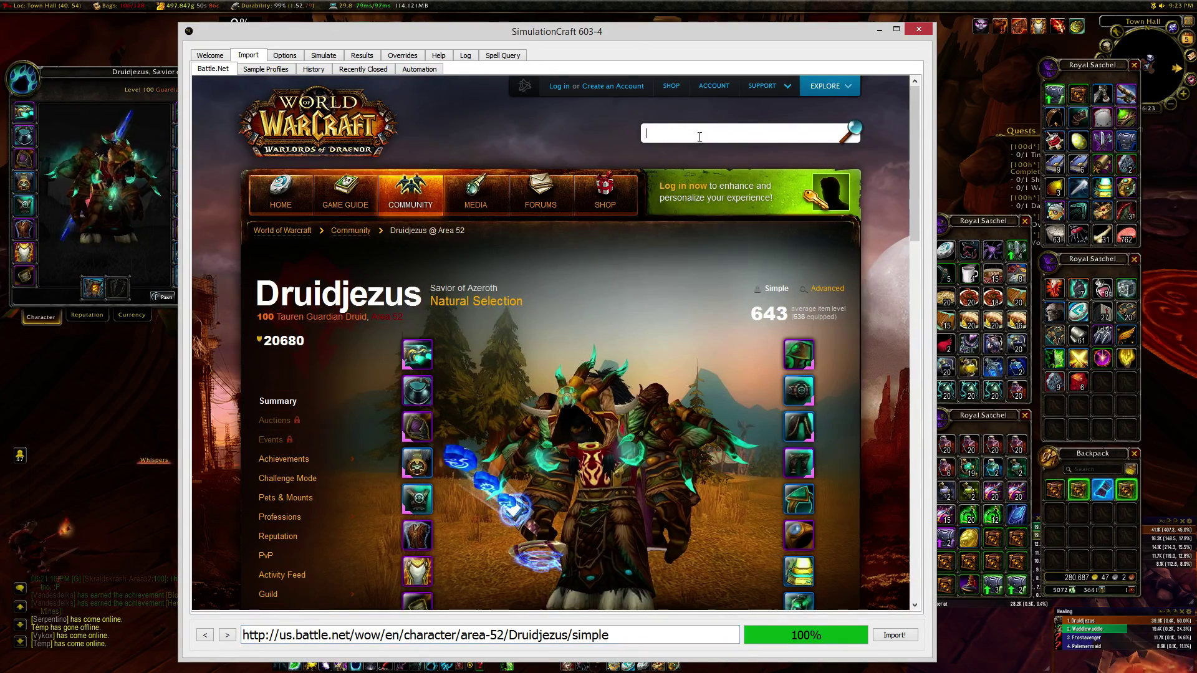
pyautogui.write('Druidjezus')
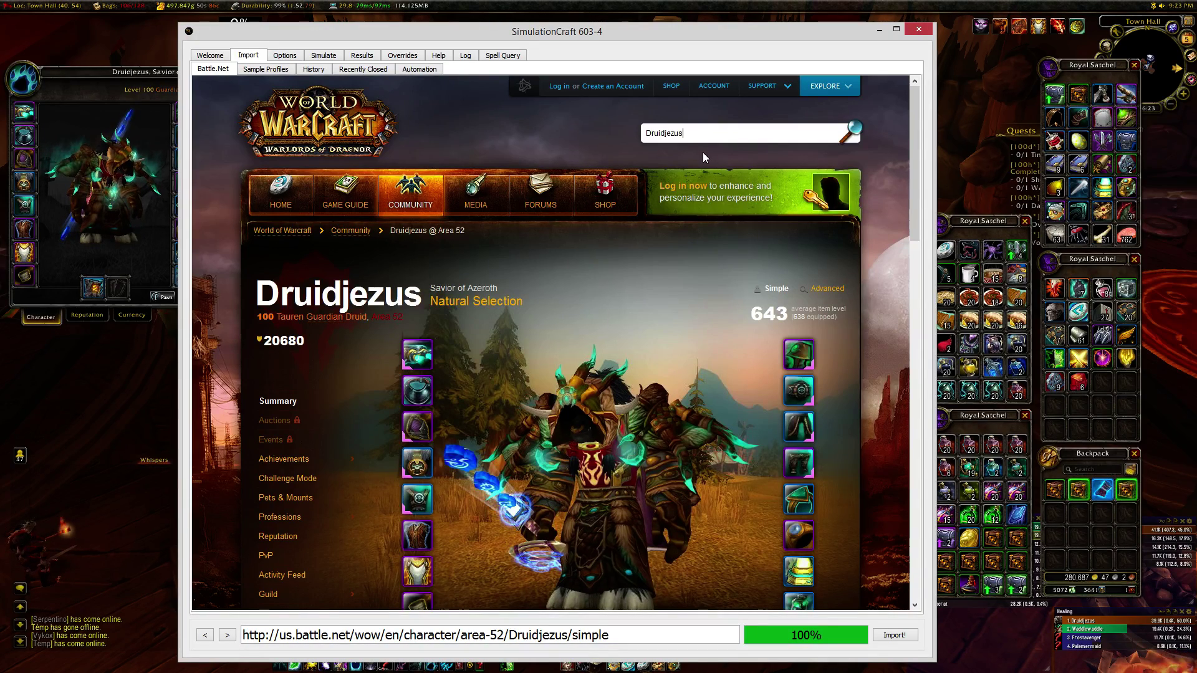
pyautogui.press('Return')
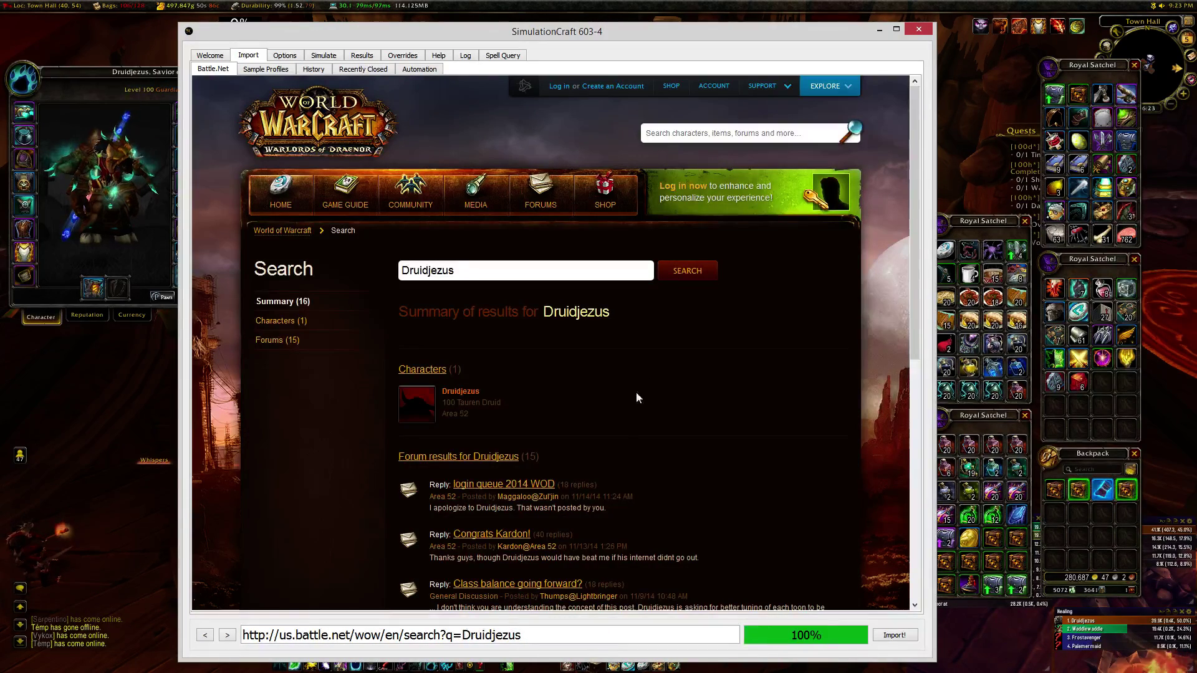
pyautogui.click(466, 392)
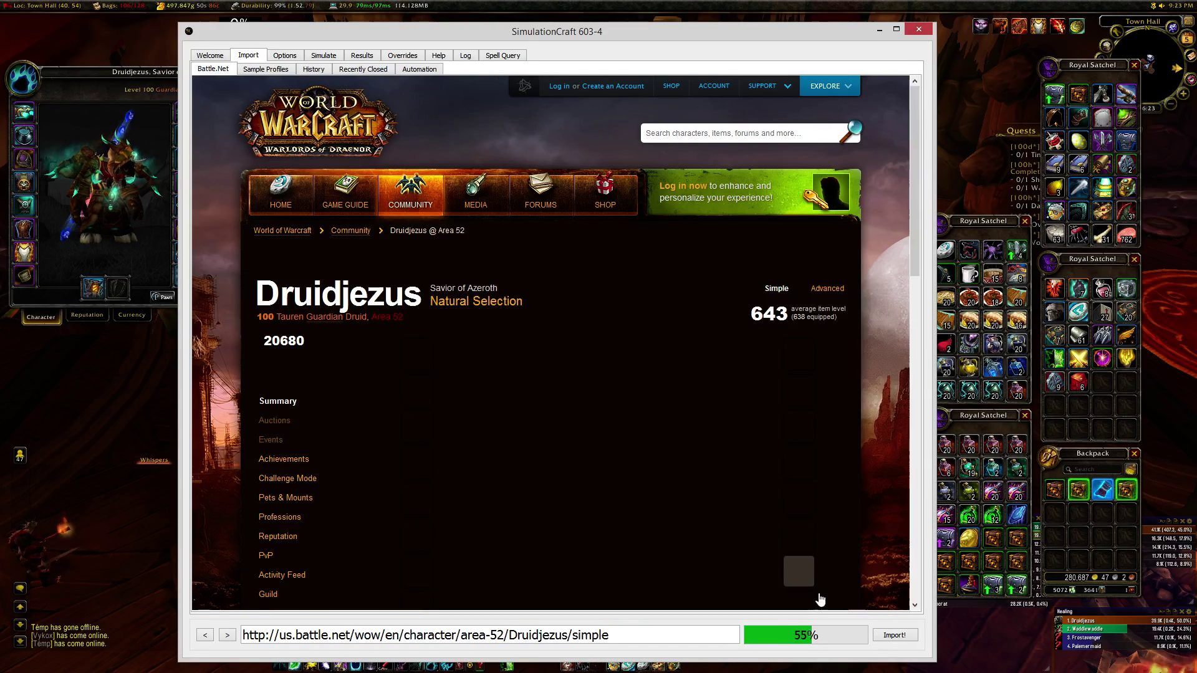
pyautogui.click(893, 636)
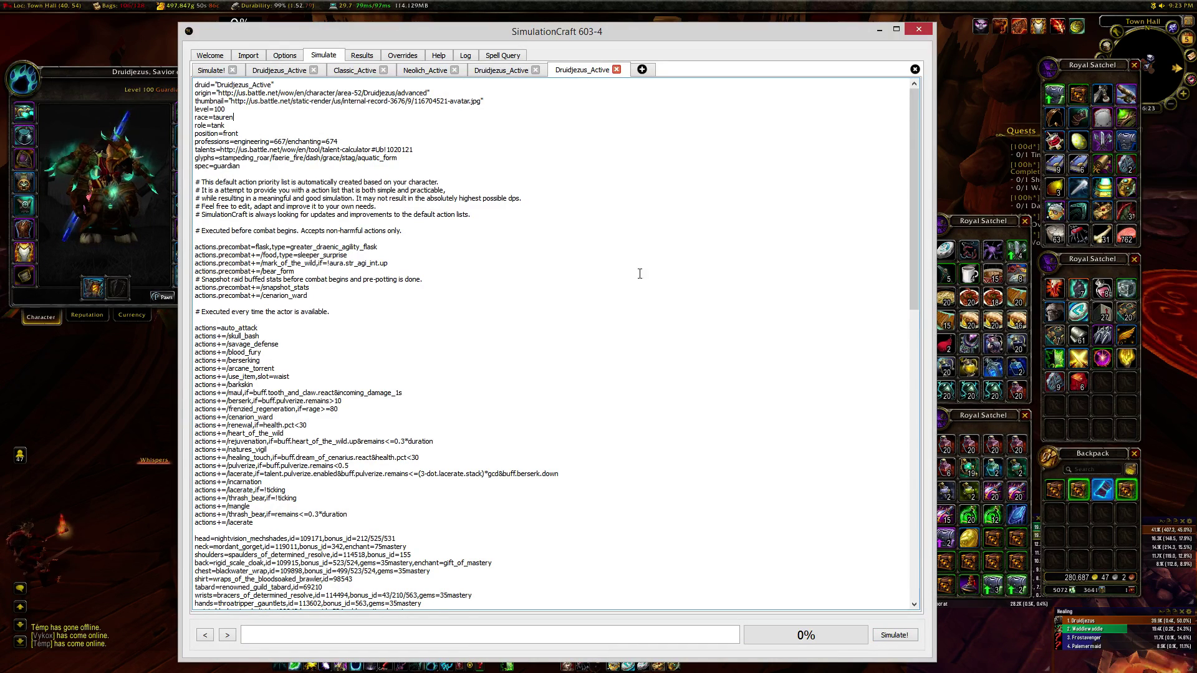
# Check the imported profile and the scaling options, including the toggle for all character stats
pyautogui.scroll(-3, 639, 274)
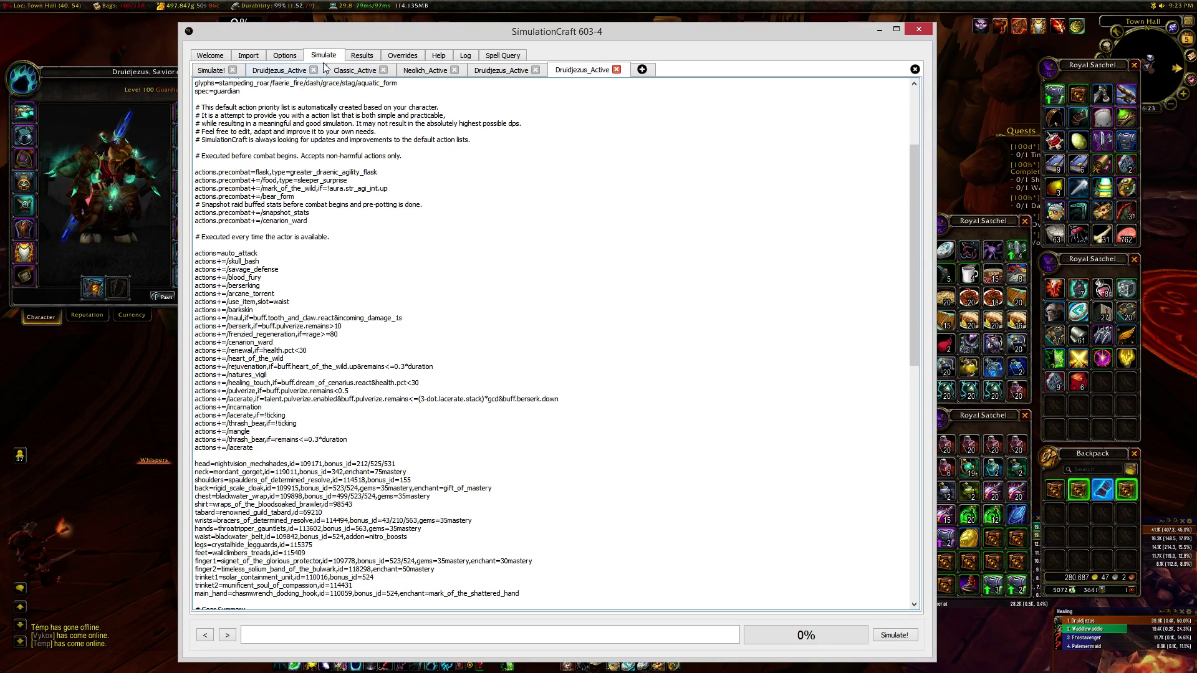
pyautogui.click(278, 58)
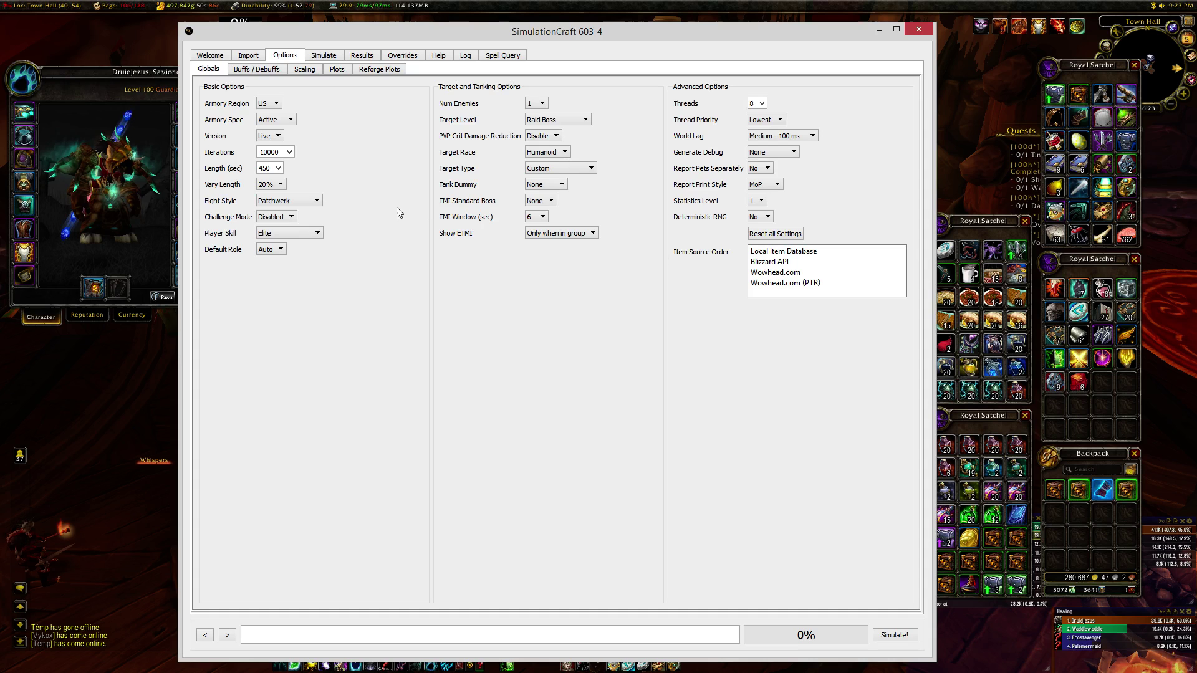
pyautogui.click(310, 71)
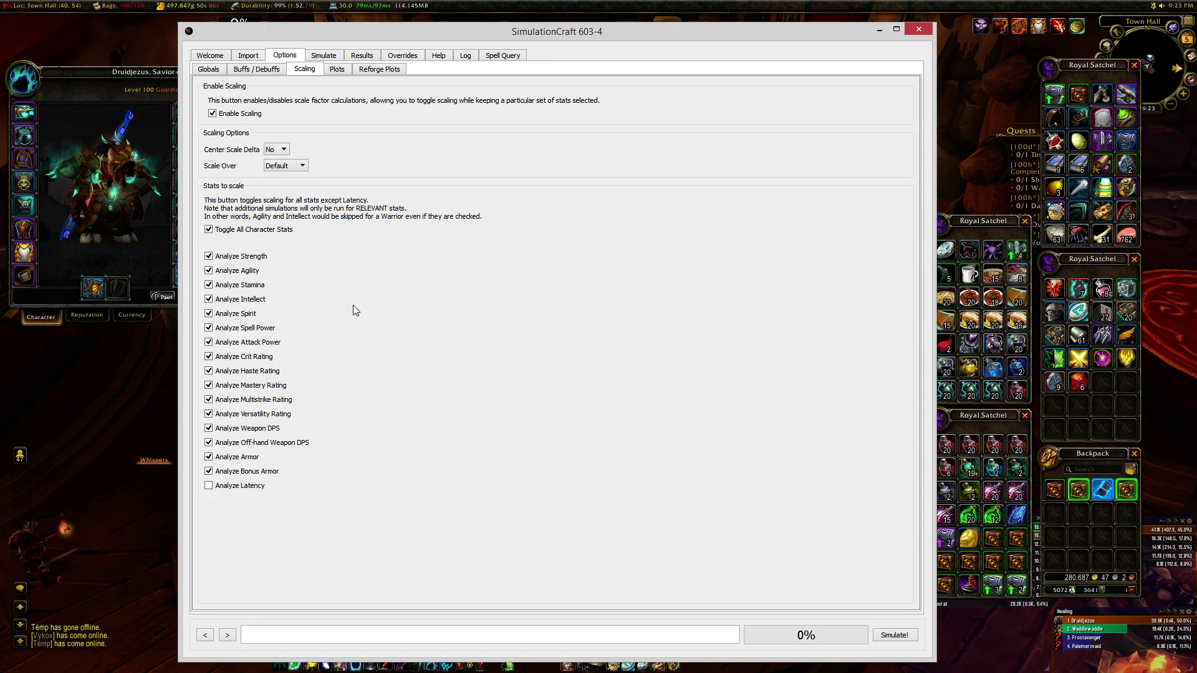
pyautogui.click(271, 230)
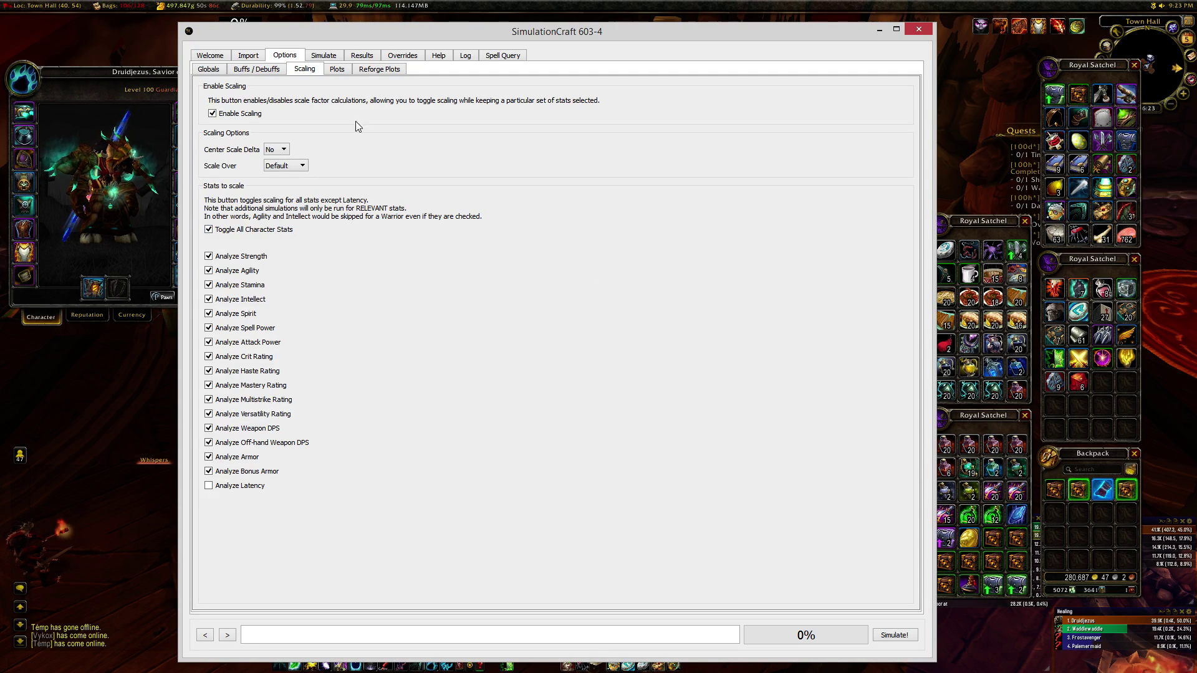
# Examine the available iteration counts and fight lengths in the global simulation options
pyautogui.click(209, 69)
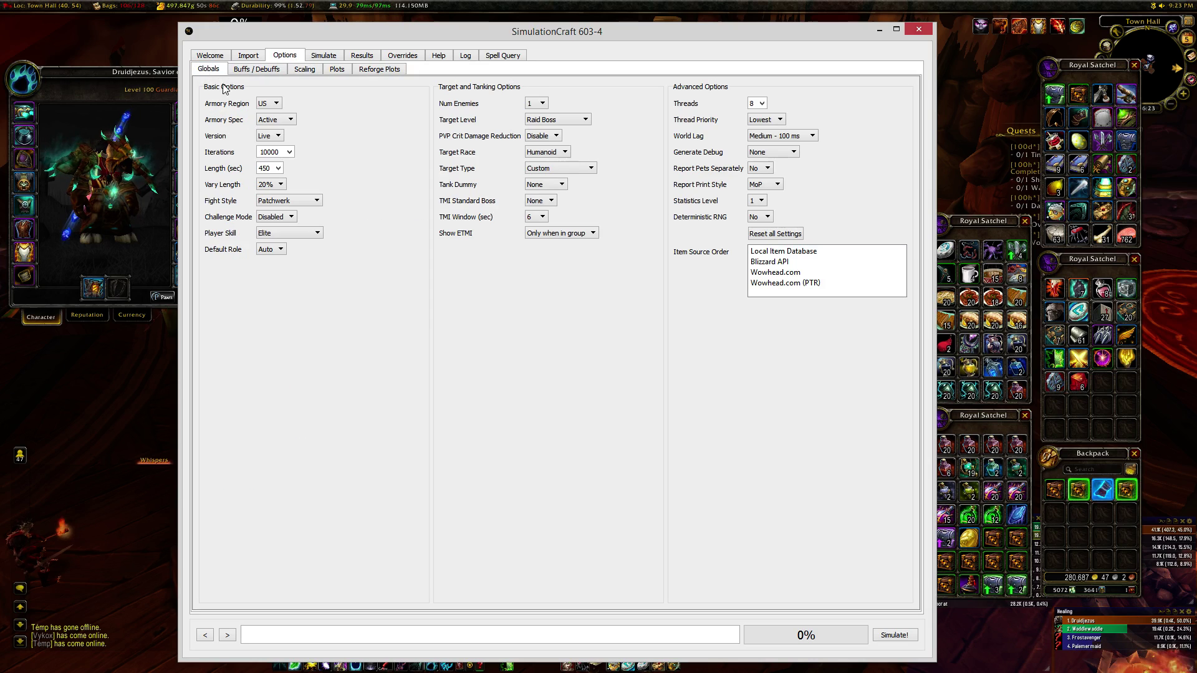
pyautogui.click(290, 151)
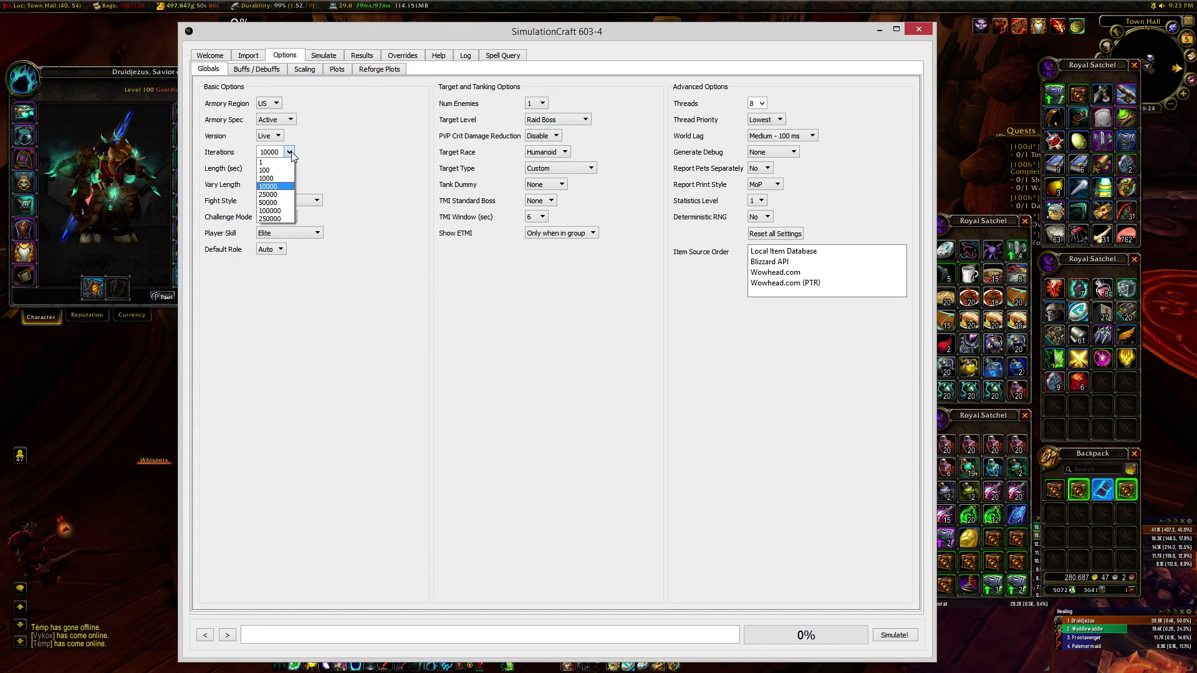
pyautogui.click(325, 176)
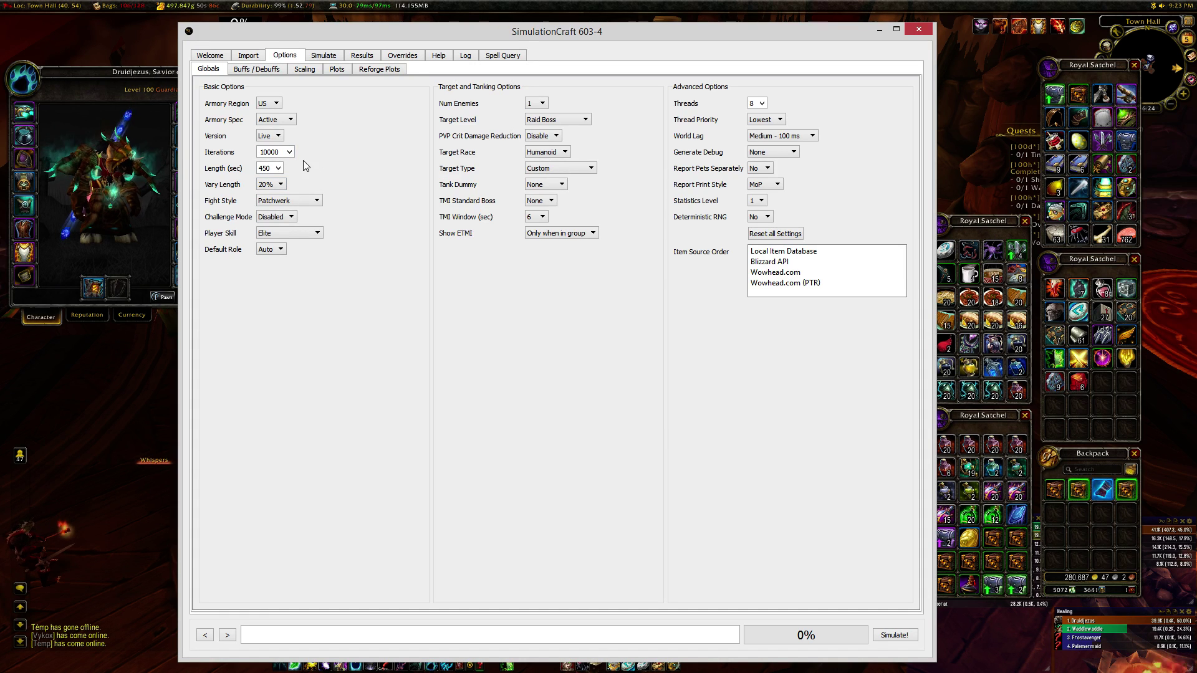
pyautogui.click(289, 152)
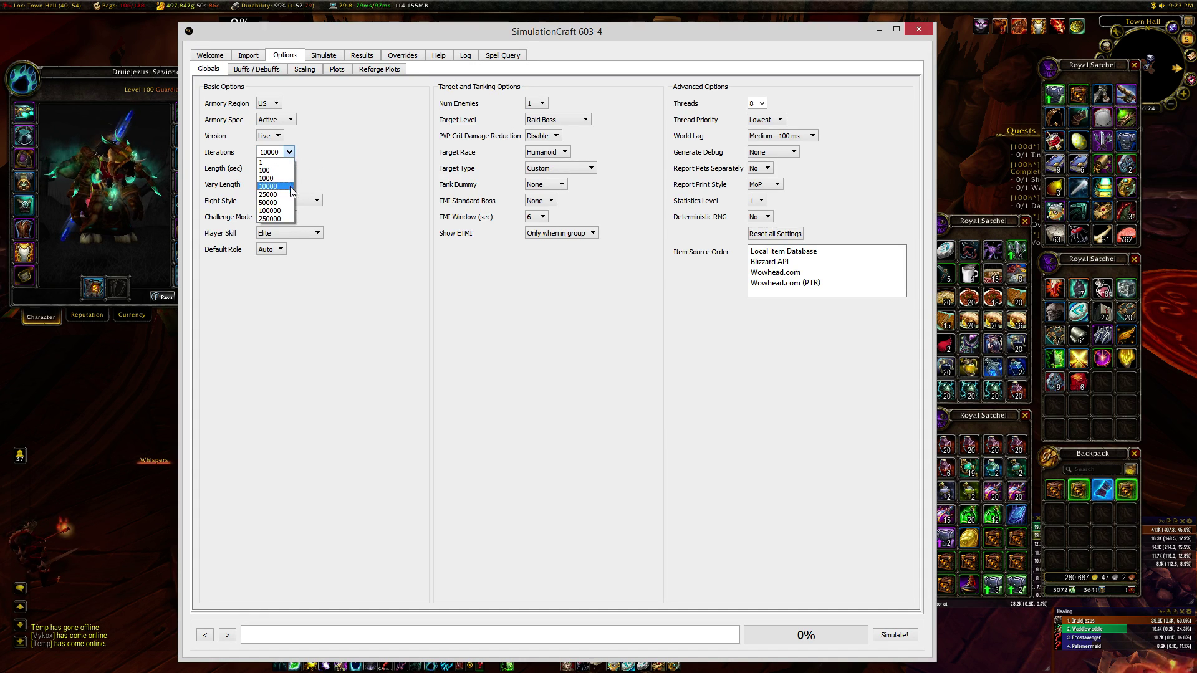
pyautogui.click(343, 127)
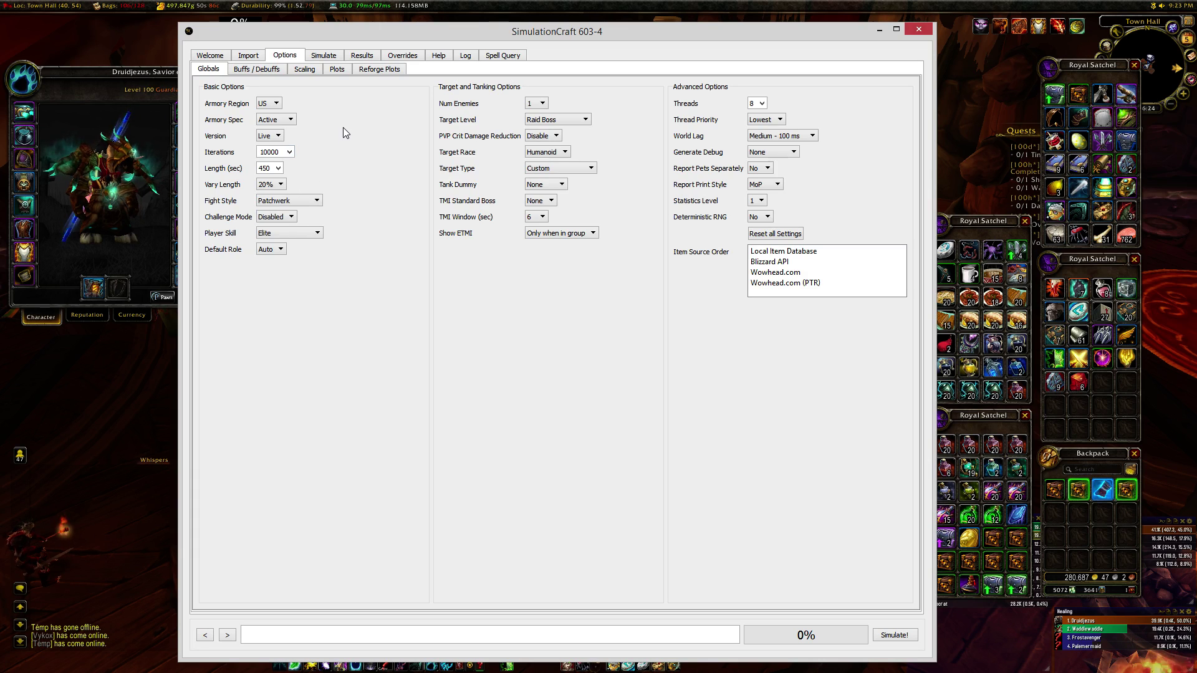
pyautogui.click(280, 170)
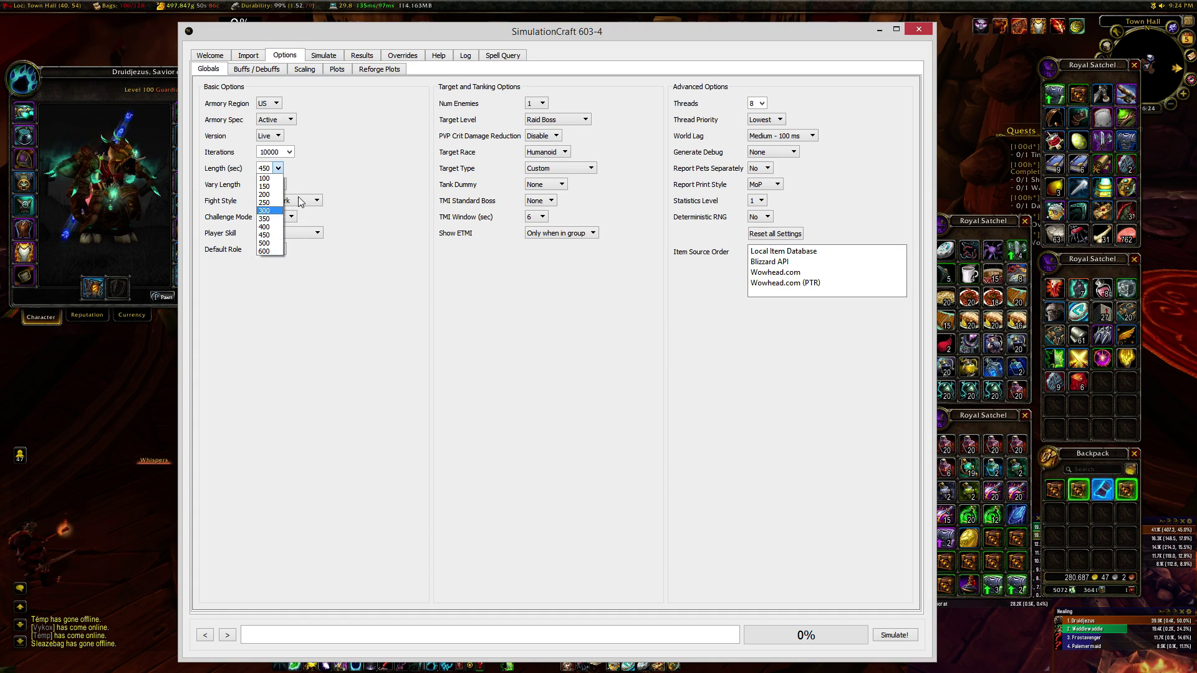
pyautogui.click(365, 167)
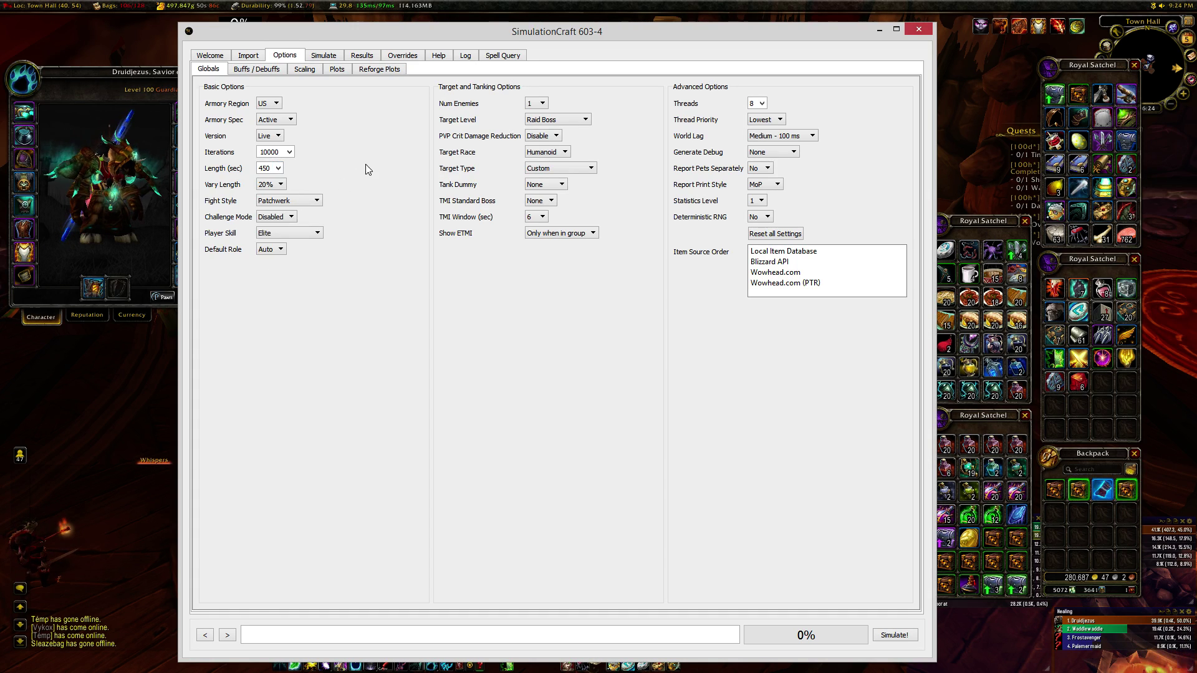
# Examine the available fight styles, leave Patchwerk selected, and return to the imported simulation profile
pyautogui.click(321, 201)
pyautogui.click(320, 203)
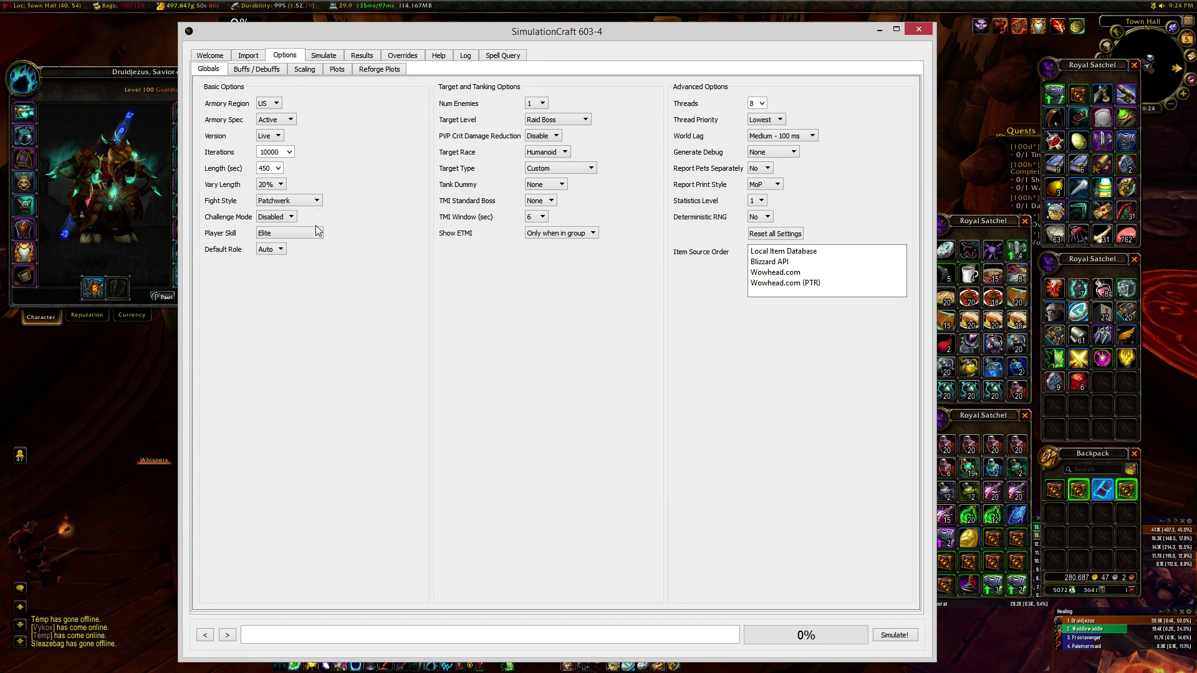
pyautogui.click(317, 201)
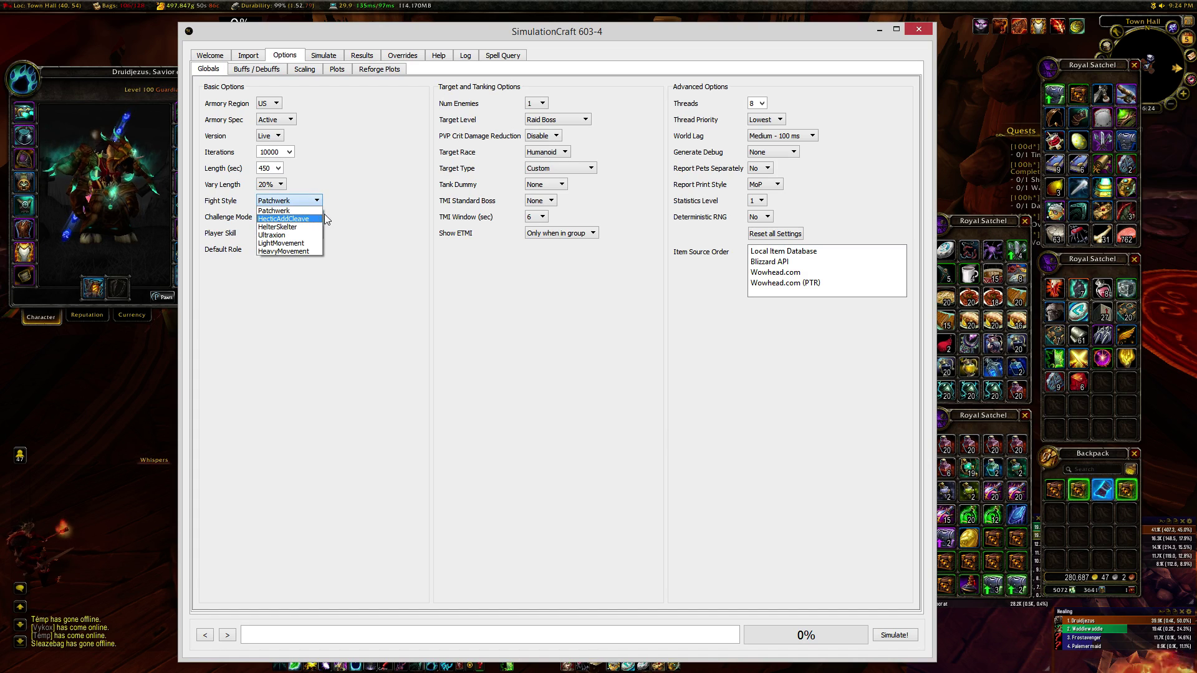
pyautogui.click(348, 183)
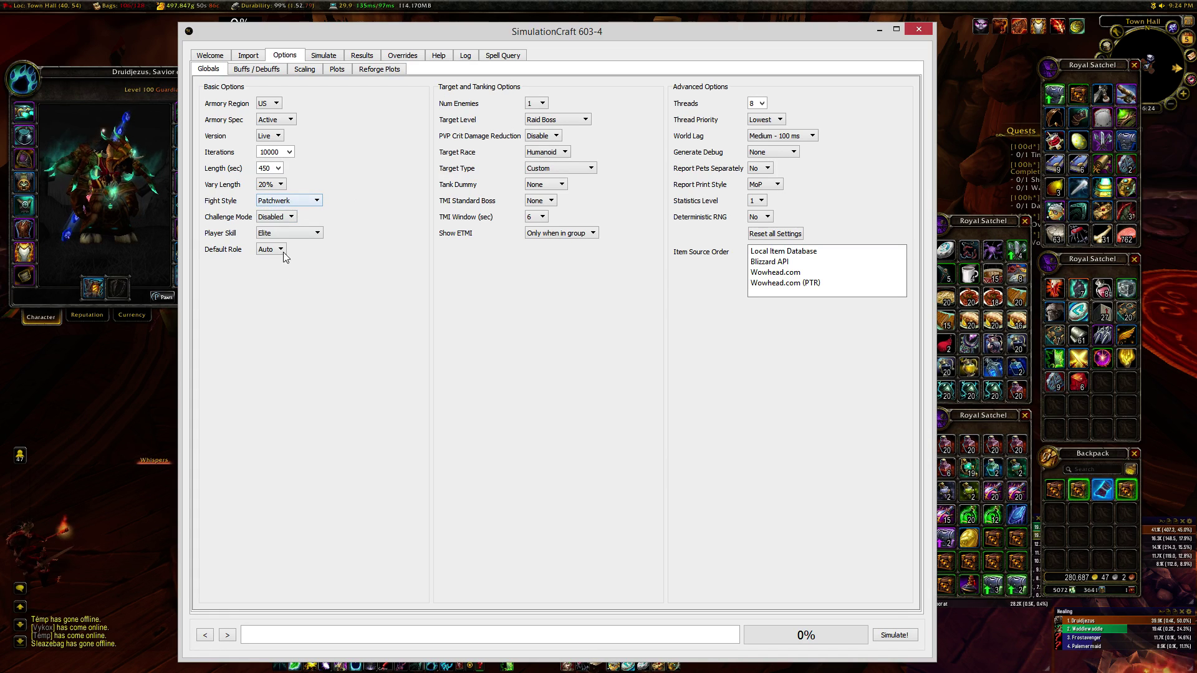
pyautogui.click(300, 205)
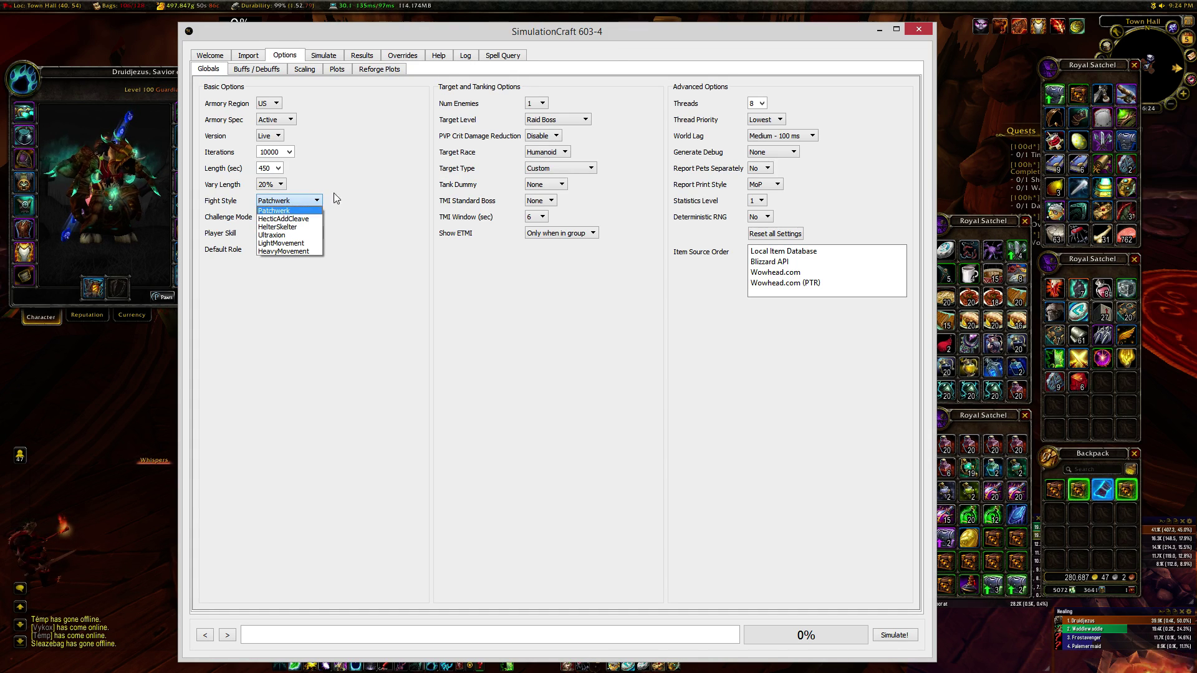
pyautogui.click(358, 172)
pyautogui.click(313, 201)
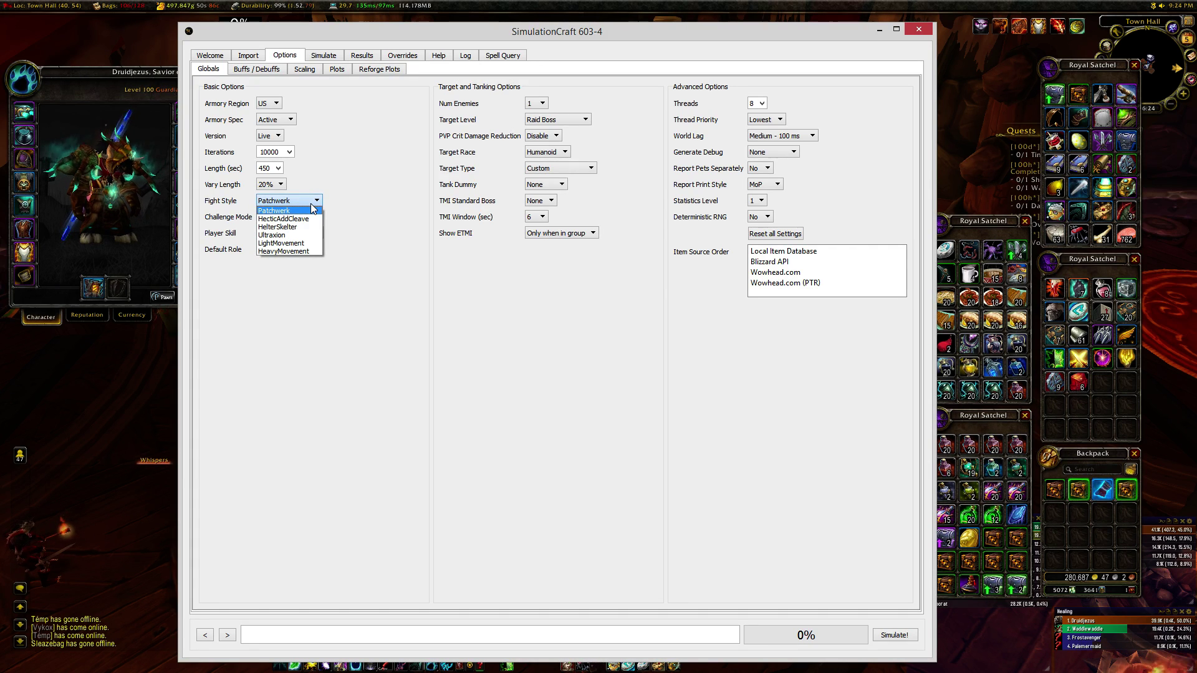
pyautogui.click(332, 176)
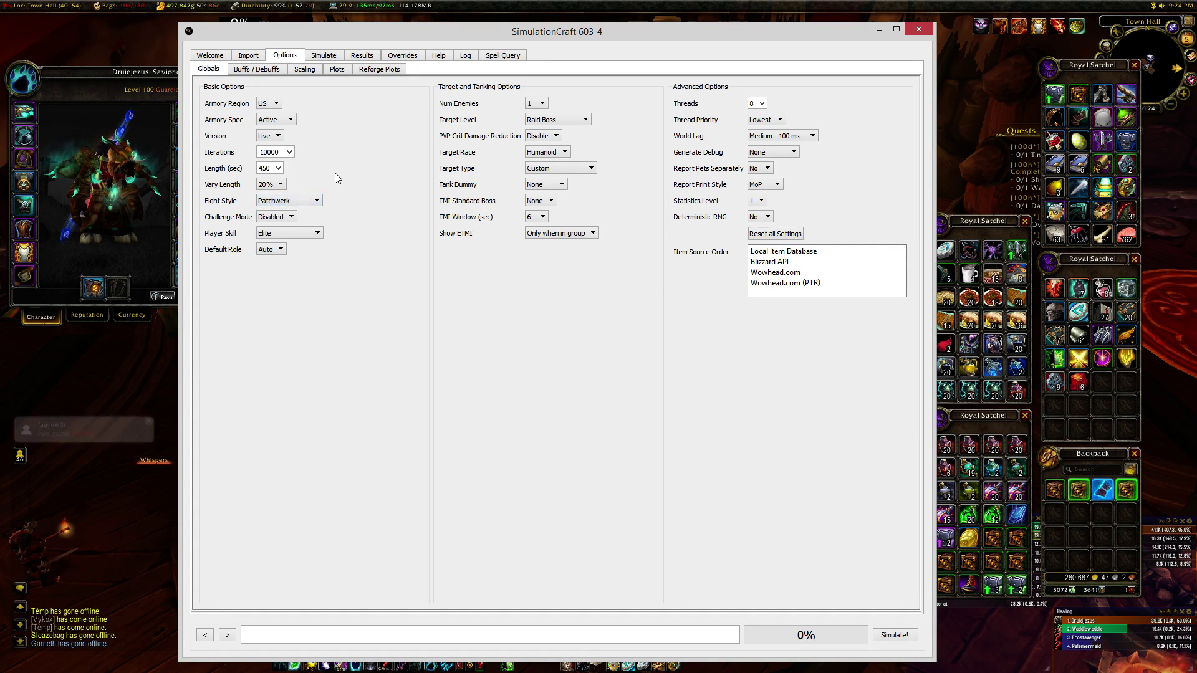
pyautogui.click(323, 56)
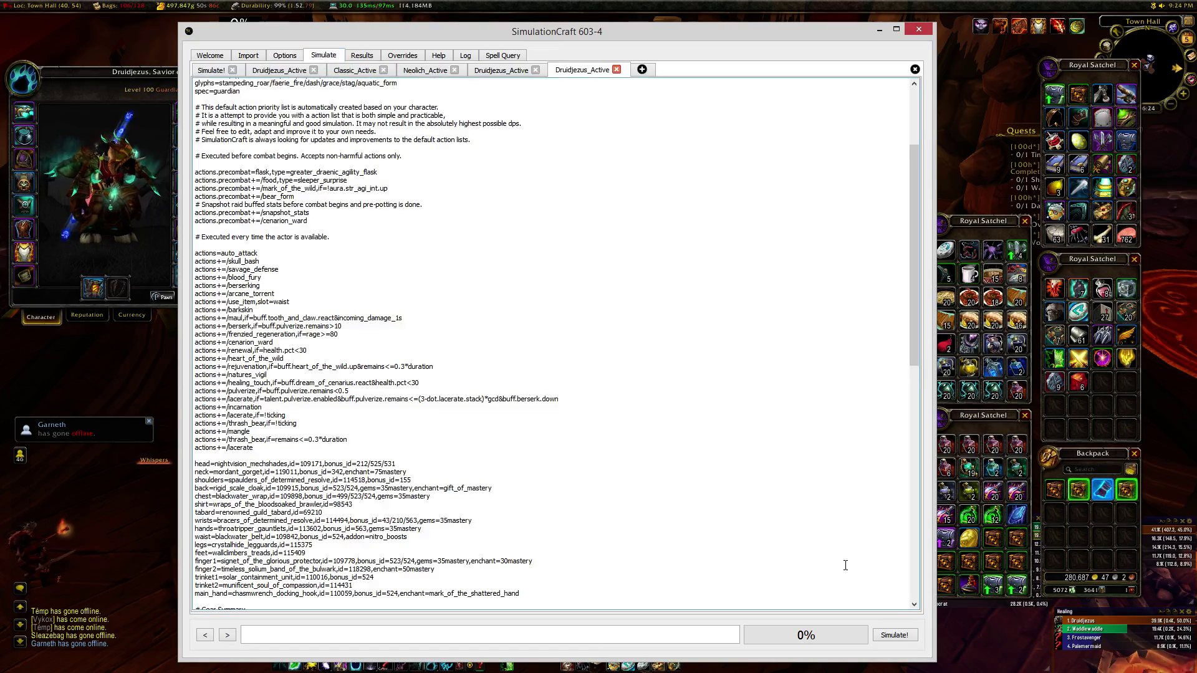
# Review the first simulation result, including its summary statistics, talents, gear details and the Damage Taken Per Second scale factors
pyautogui.click(363, 55)
pyautogui.scroll(-10, 368, 230)
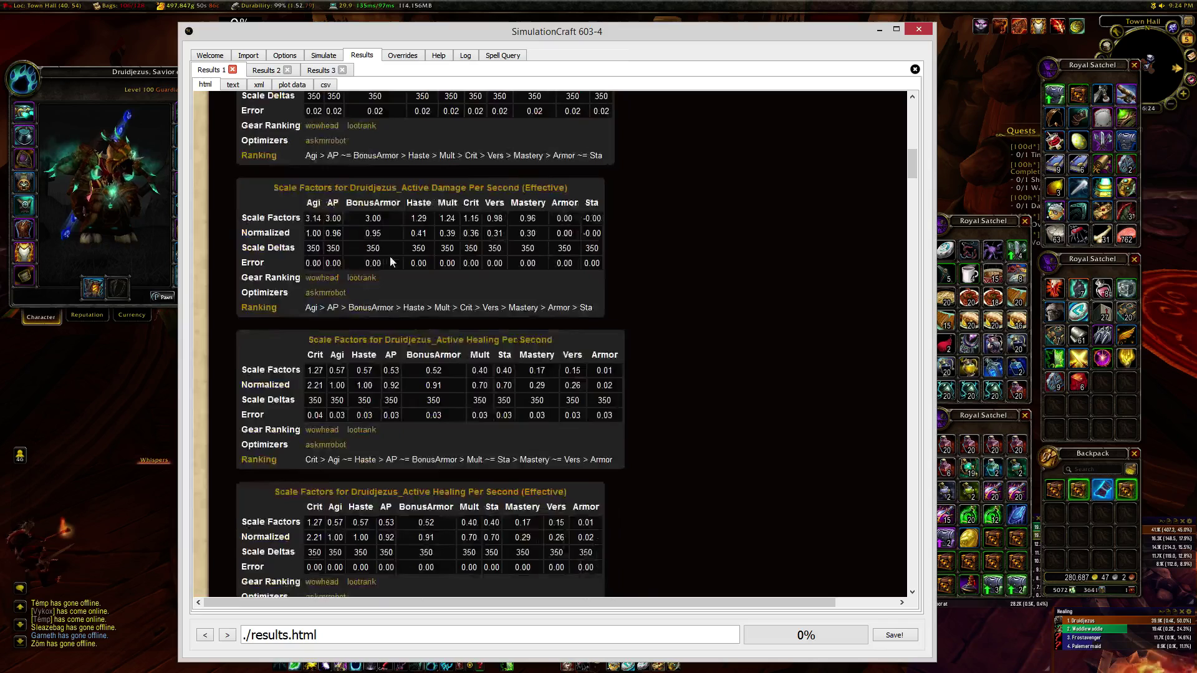
pyautogui.scroll(10, 390, 256)
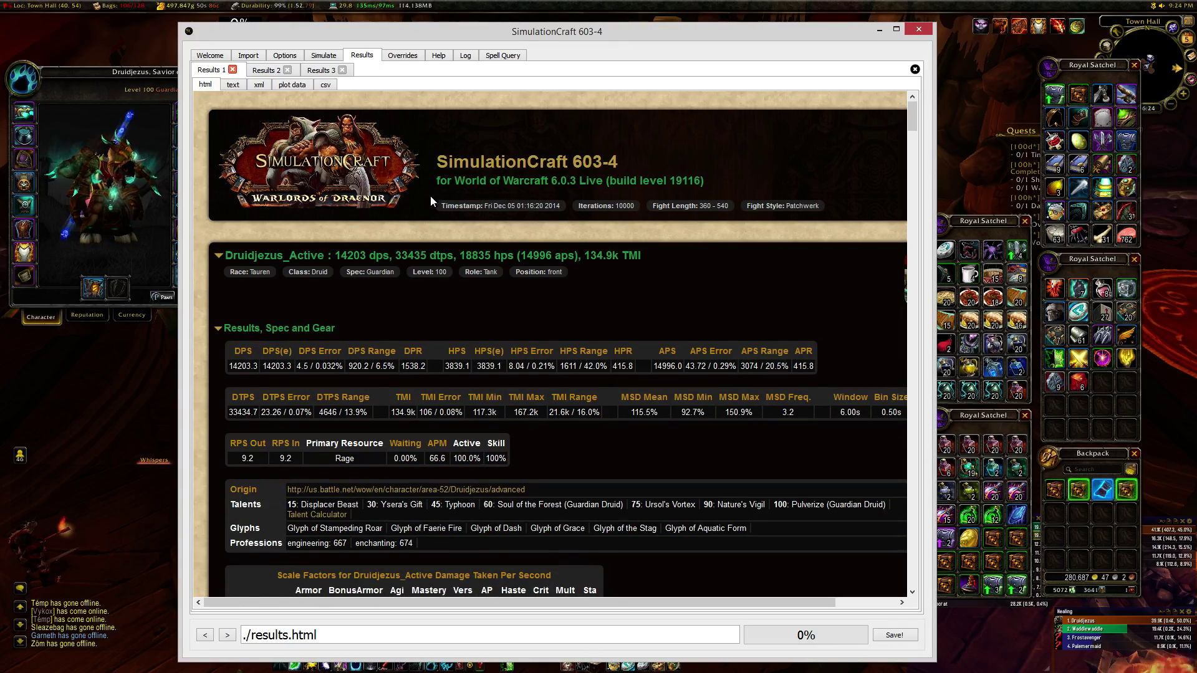
pyautogui.scroll(-5, 331, 305)
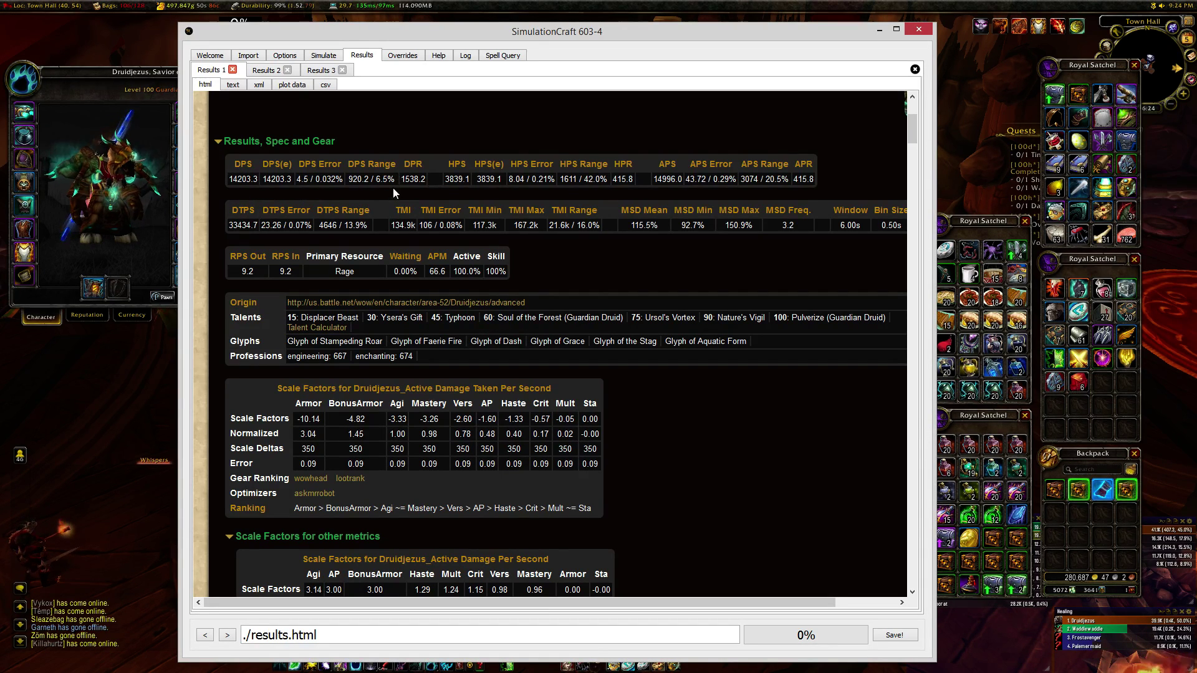
pyautogui.scroll(-1, 396, 397)
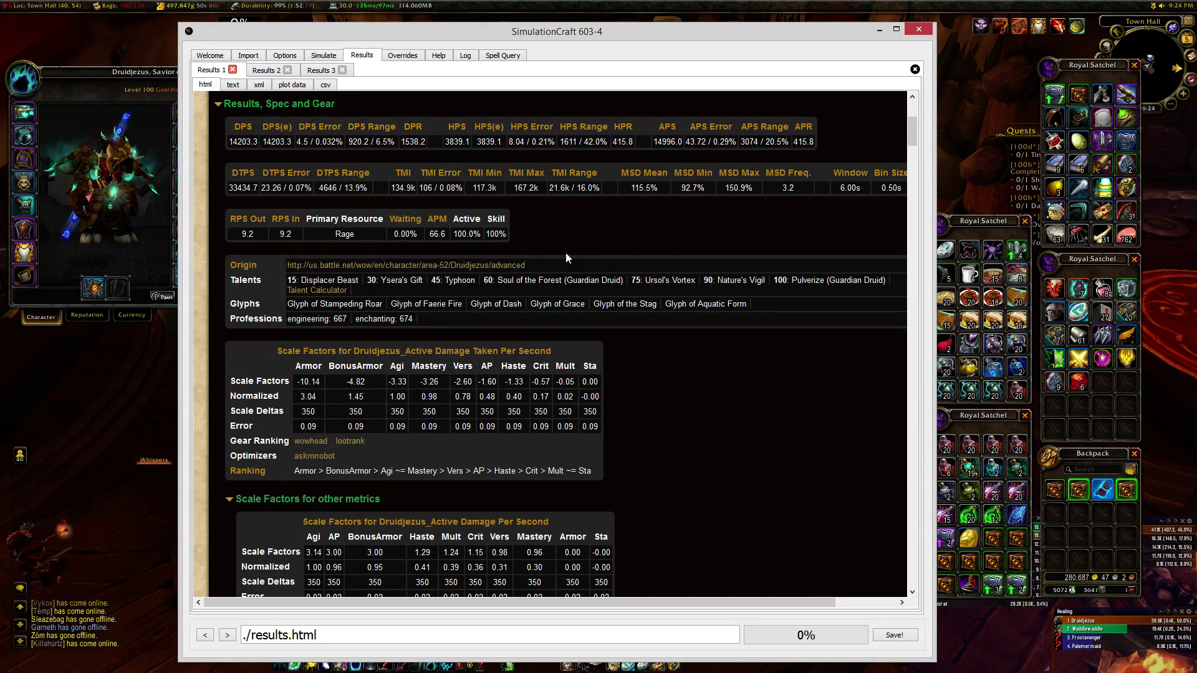
pyautogui.scroll(-2, 487, 302)
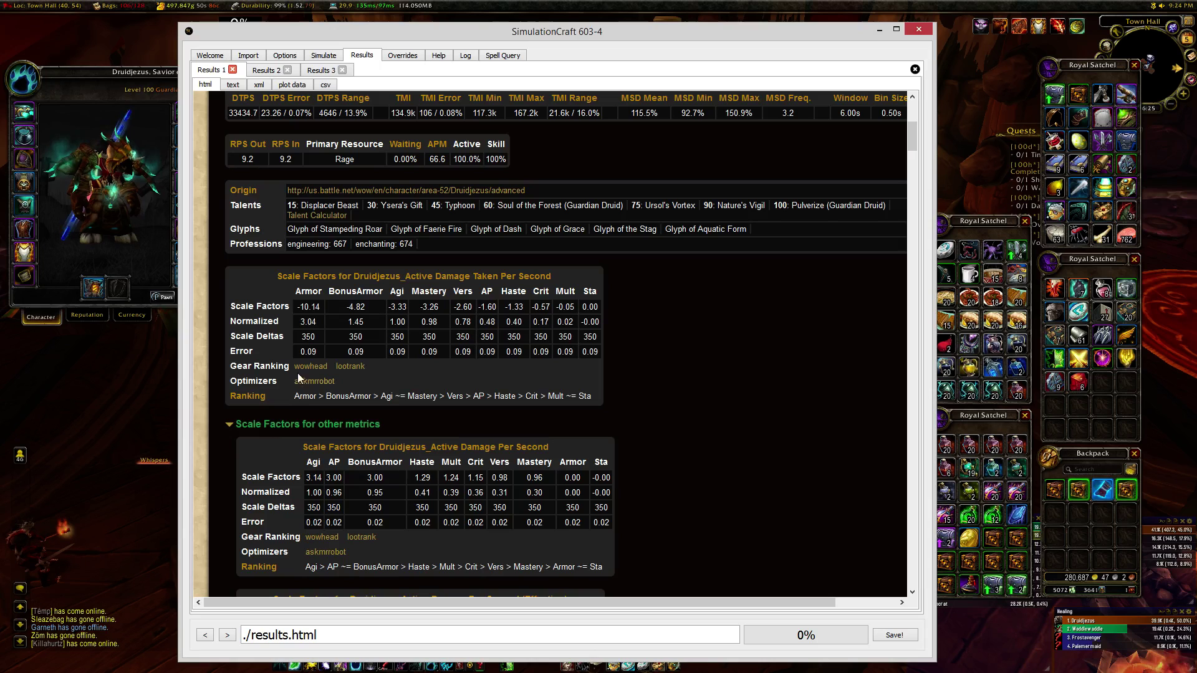
# Examine the scale factors for other metrics and highlight the normalized rows of the Theck-Meloree Index (Effective) table
pyautogui.click(267, 429)
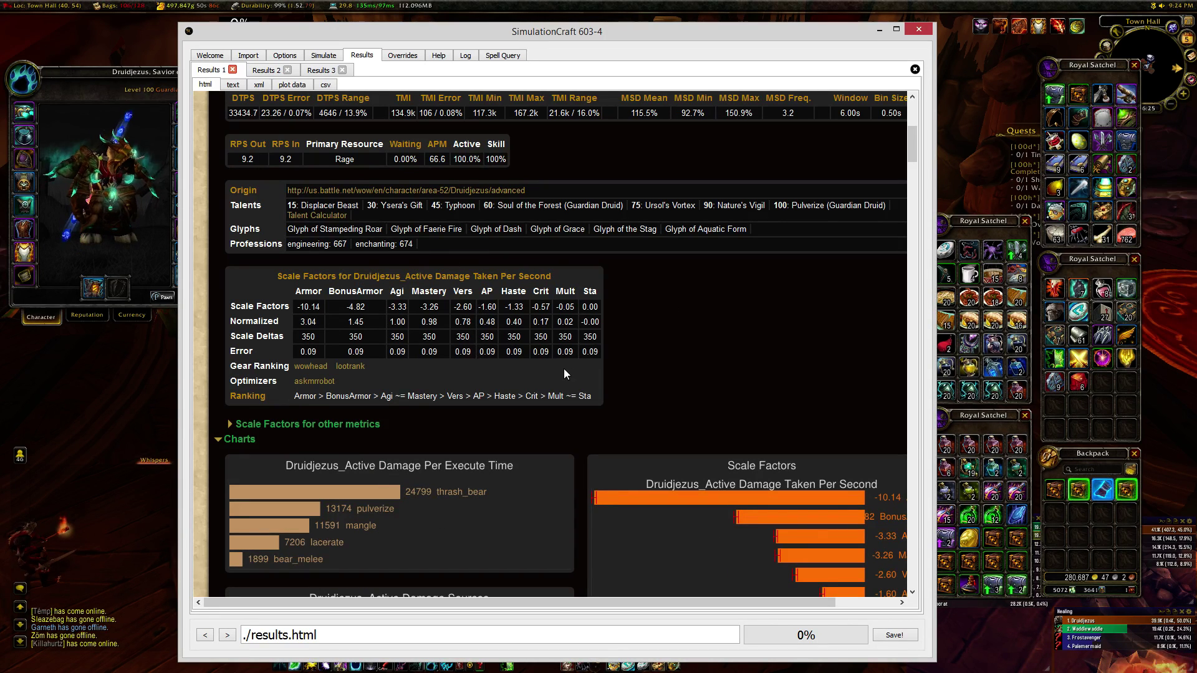
pyautogui.click(366, 425)
pyautogui.scroll(-10, 399, 431)
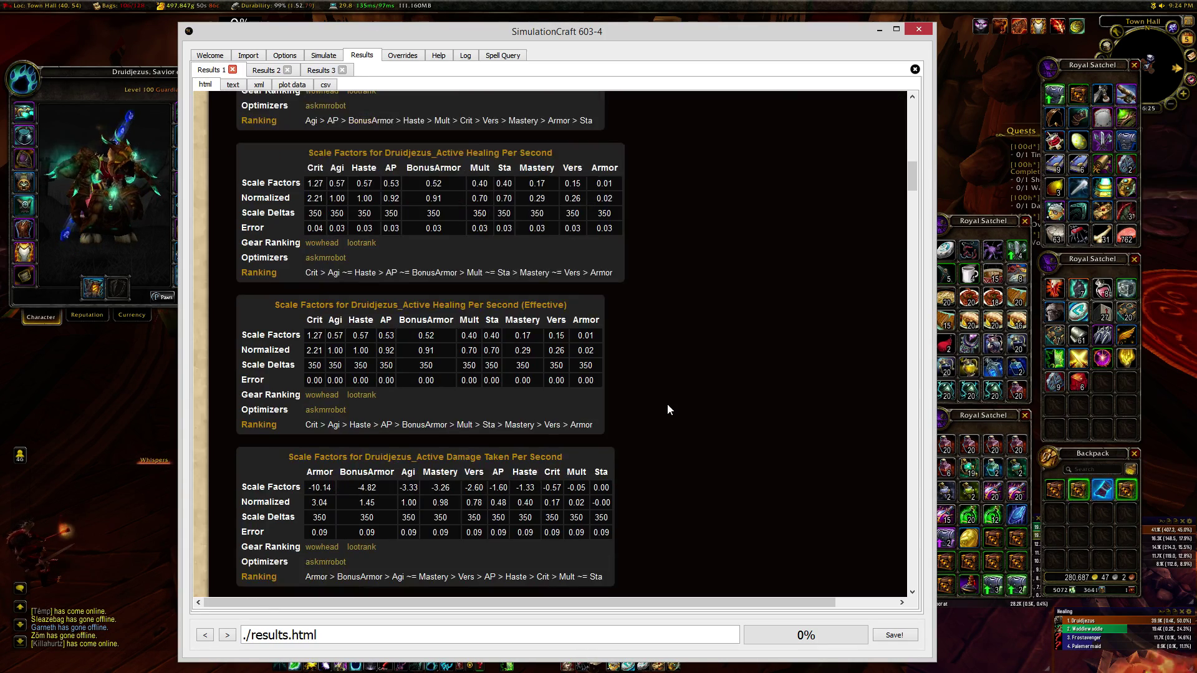
pyautogui.scroll(-6, 668, 404)
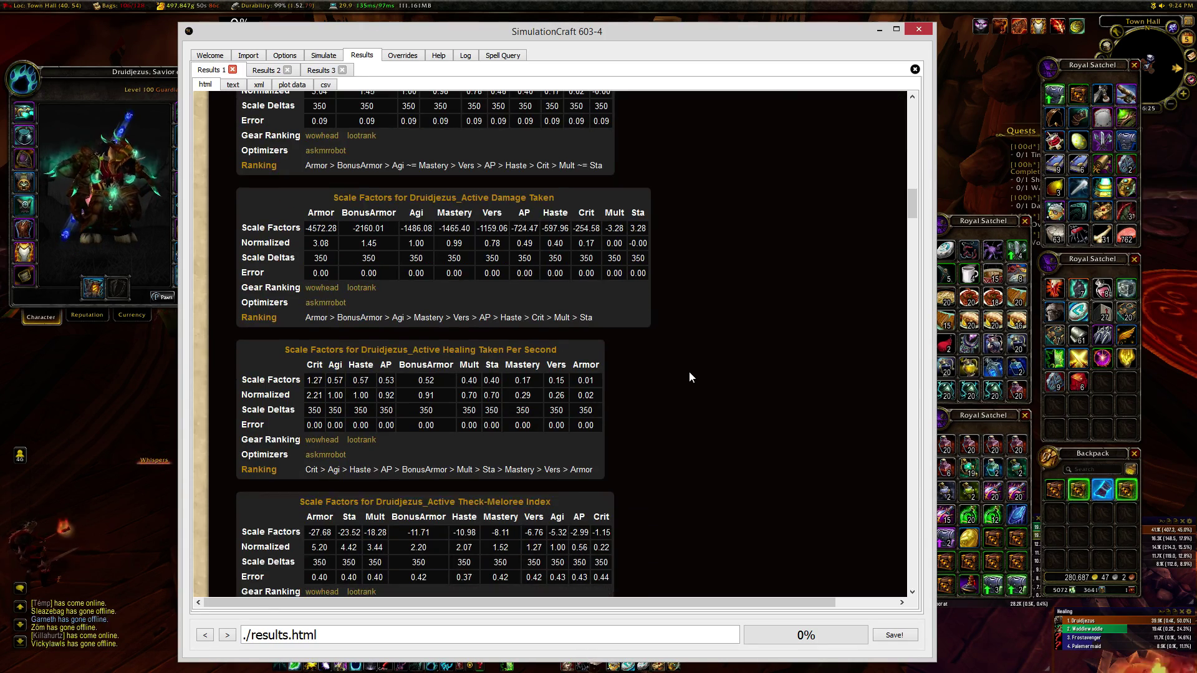
pyautogui.scroll(-5, 694, 372)
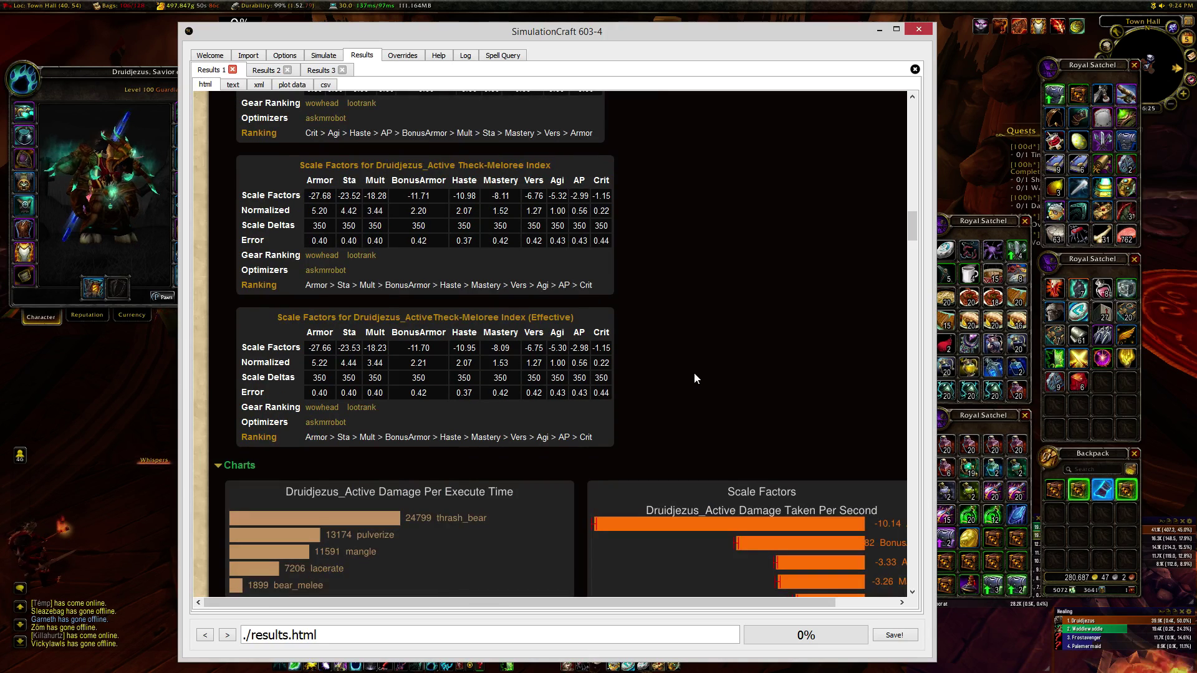
pyautogui.scroll(2, 695, 378)
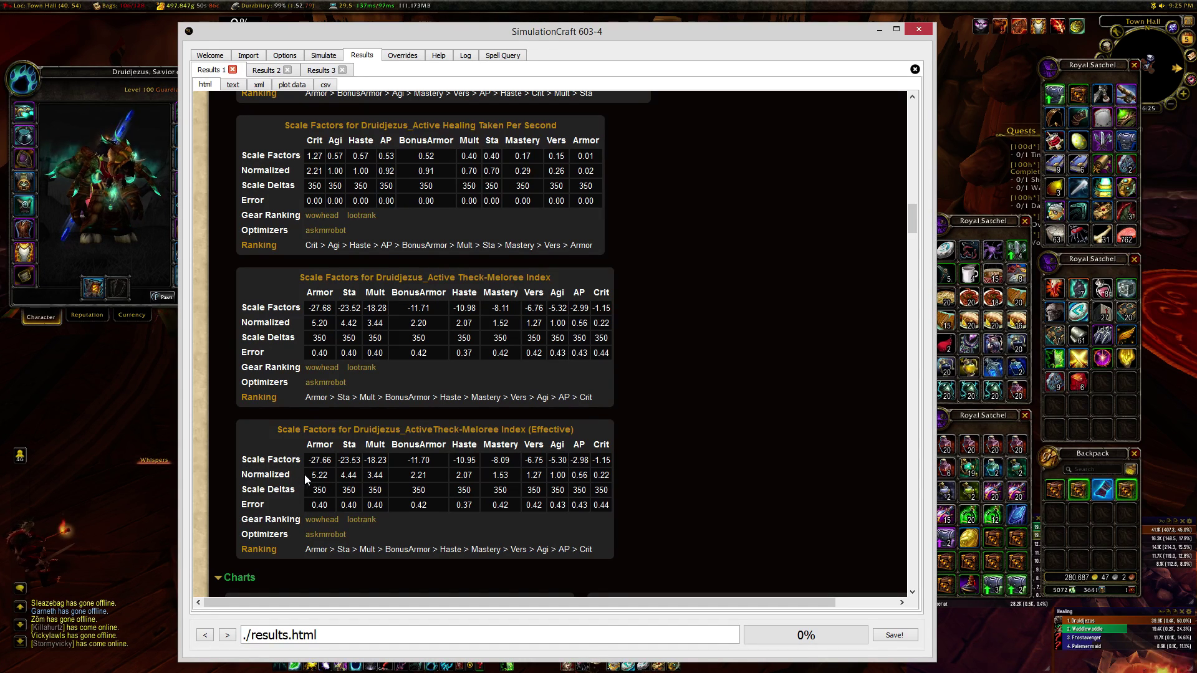
pyautogui.moveTo(309, 475); pyautogui.dragTo(598, 550)
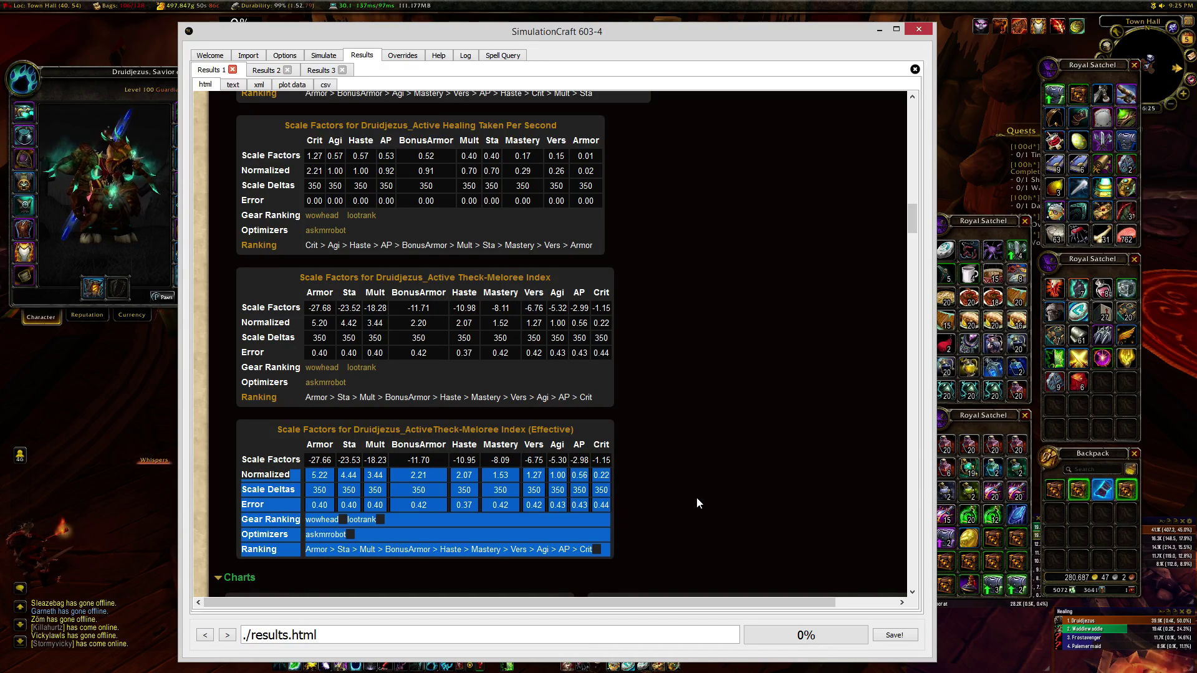
# Switch to World of Warcraft and create an empty Pawn scale named "Guardian - TMI"
pyautogui.hotkey('alt', 'Tab')
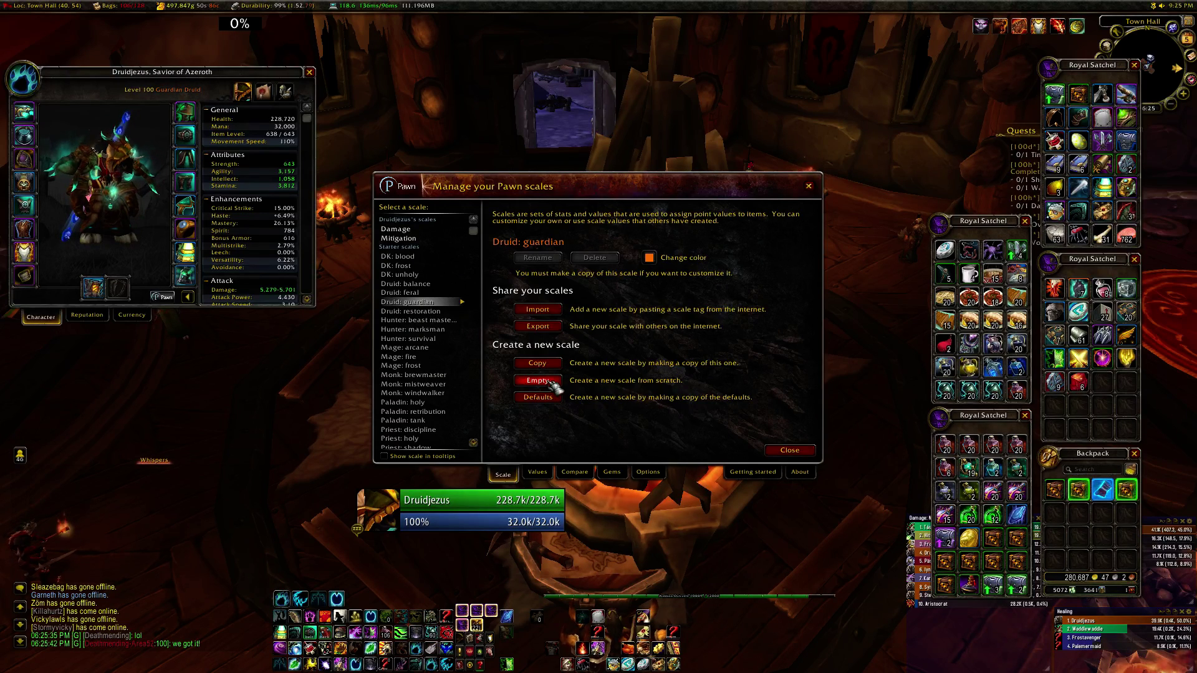
pyautogui.click(552, 382)
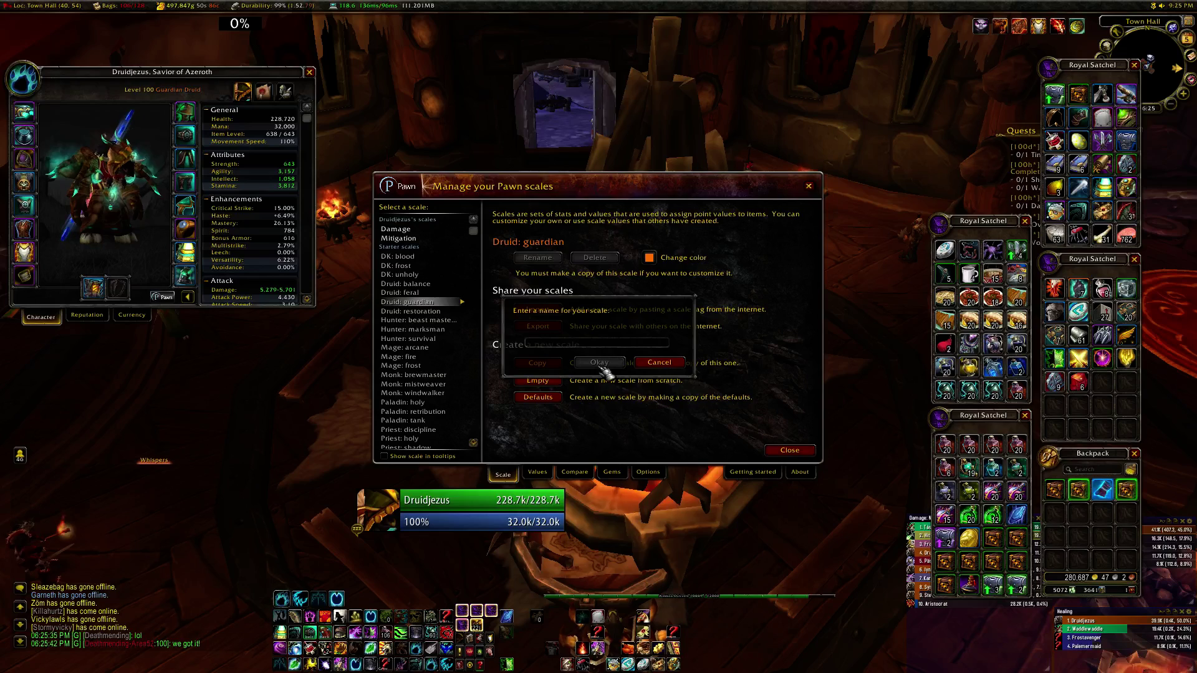
pyautogui.write('Guardian - TMI')
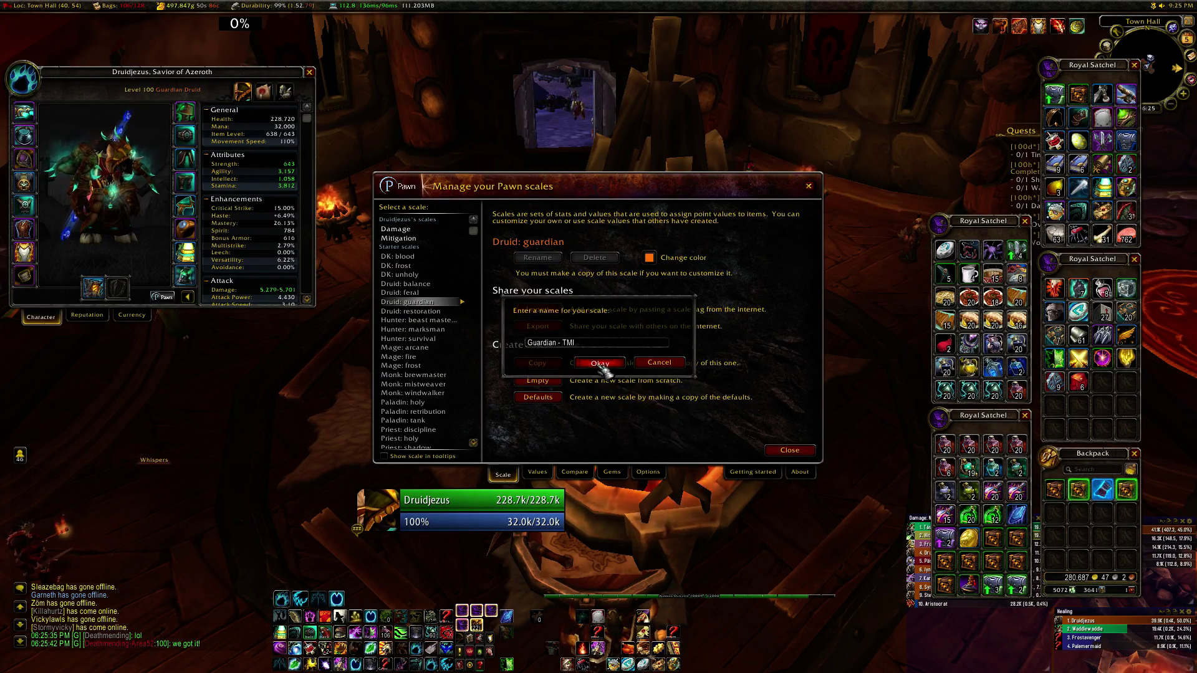
pyautogui.click(599, 363)
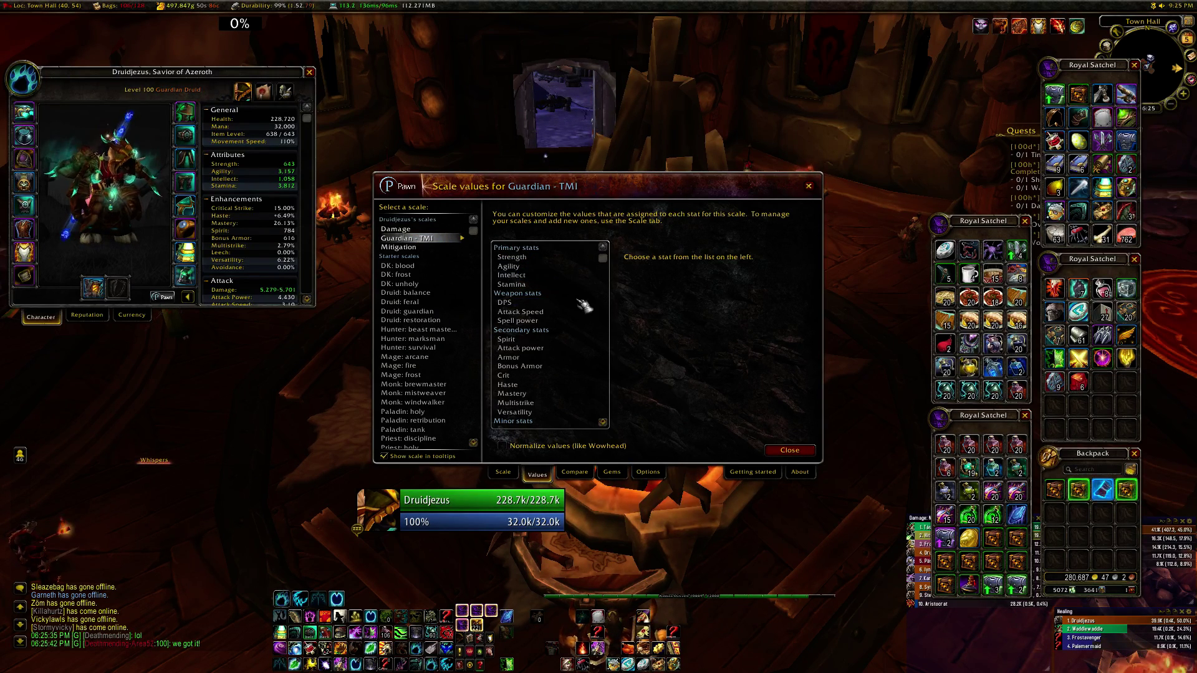
# Set Stamina in the Guardian - TMI scale to 4.44, its normalized Theck-Meloree Index (Effective) value in the SimulationCraft results
pyautogui.click(564, 348)
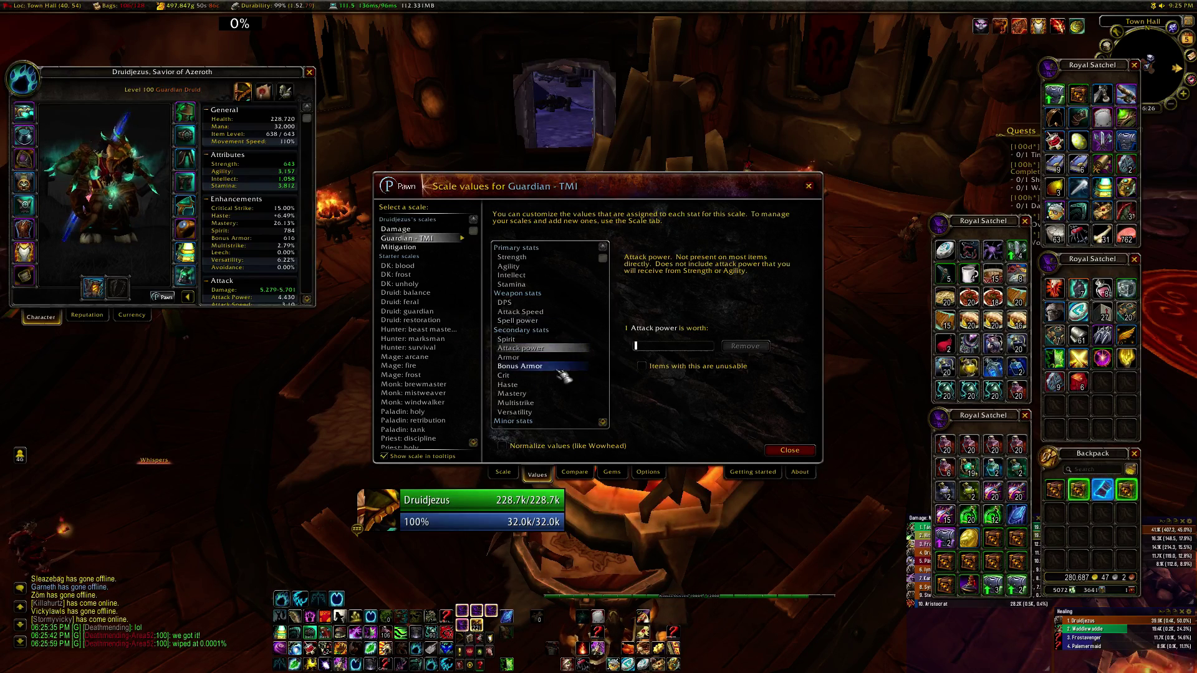
pyautogui.click(533, 284)
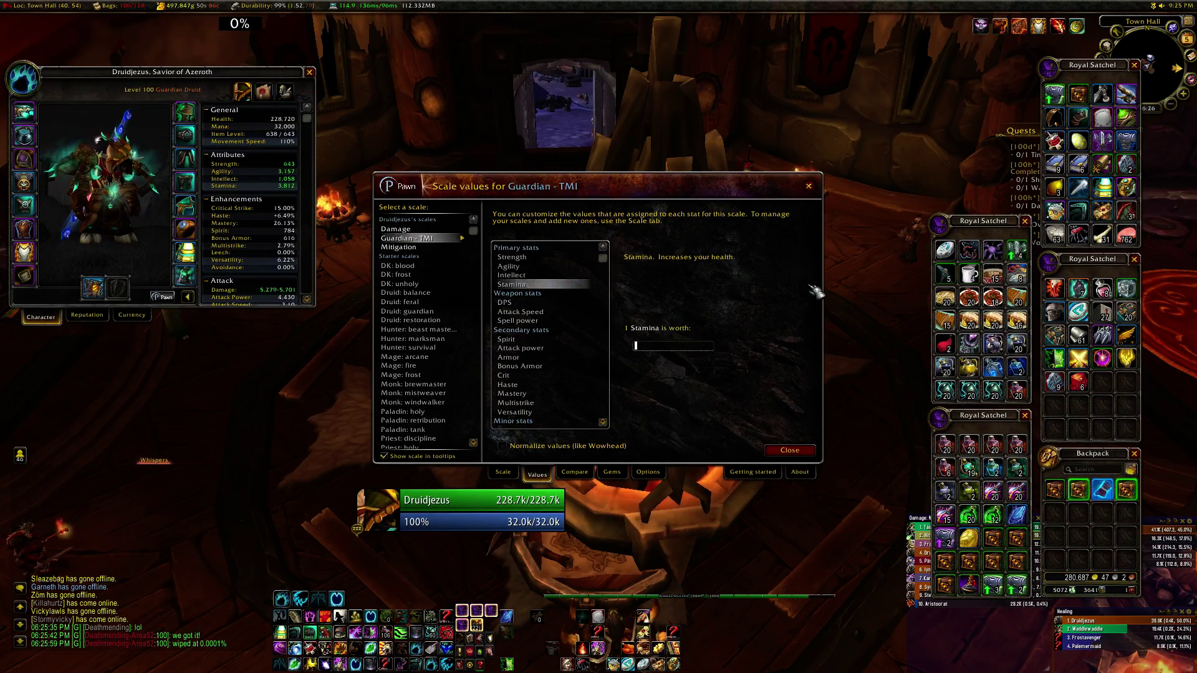
pyautogui.click(673, 346)
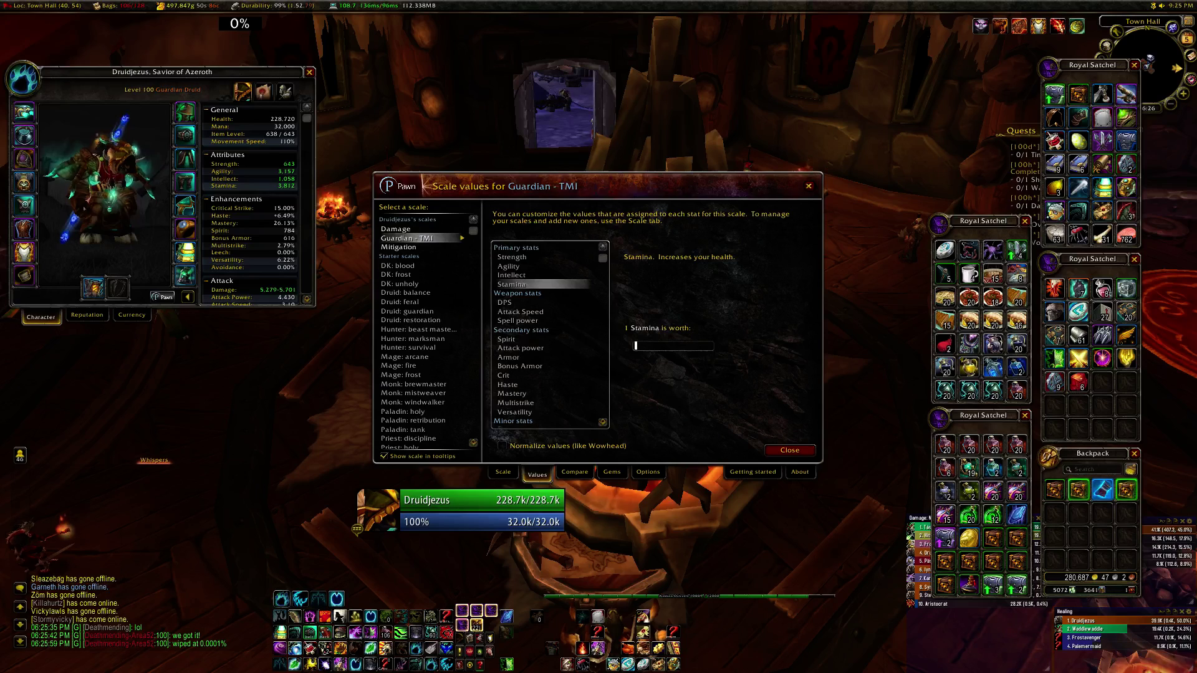
pyautogui.hotkey('alt', 'Tab')
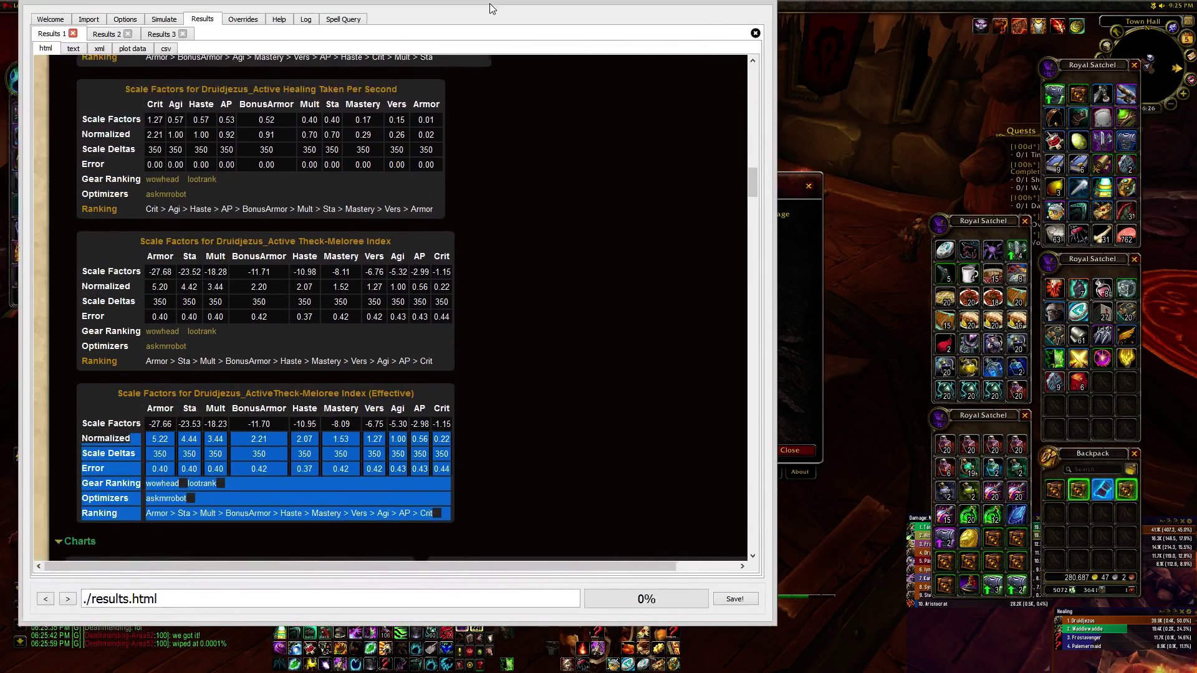
pyautogui.doubleClick(244, 469)
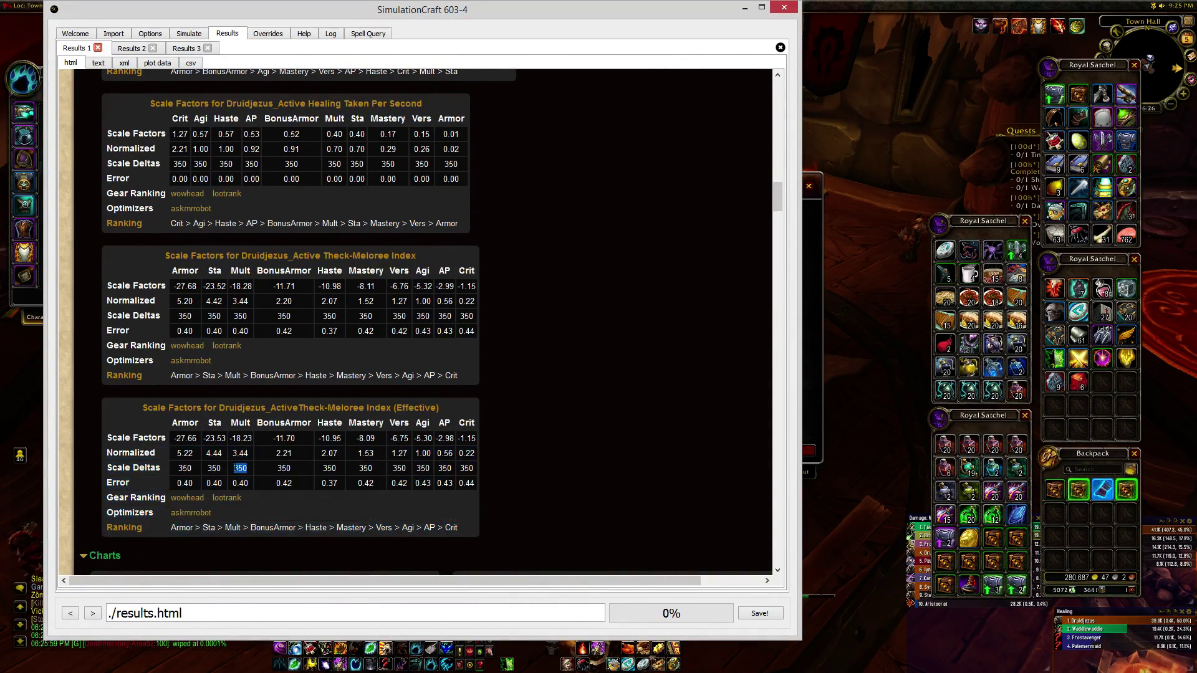
pyautogui.moveTo(218, 454); pyautogui.dragTo(222, 454)
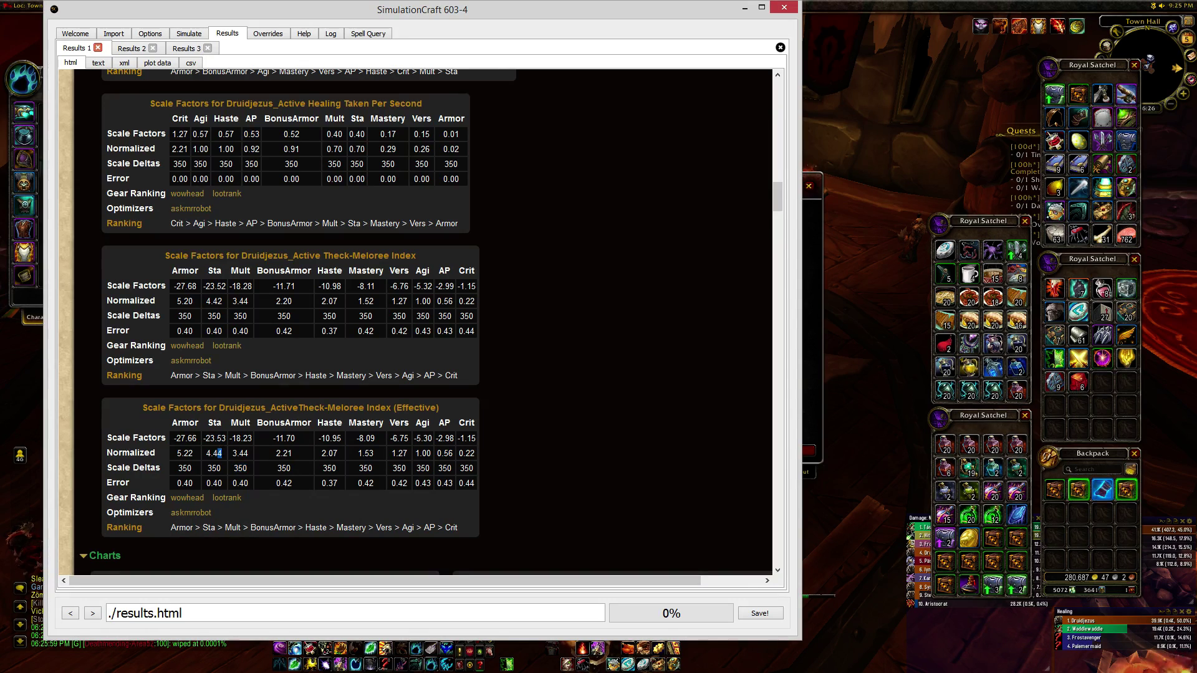
pyautogui.hotkey('alt', 'Tab')
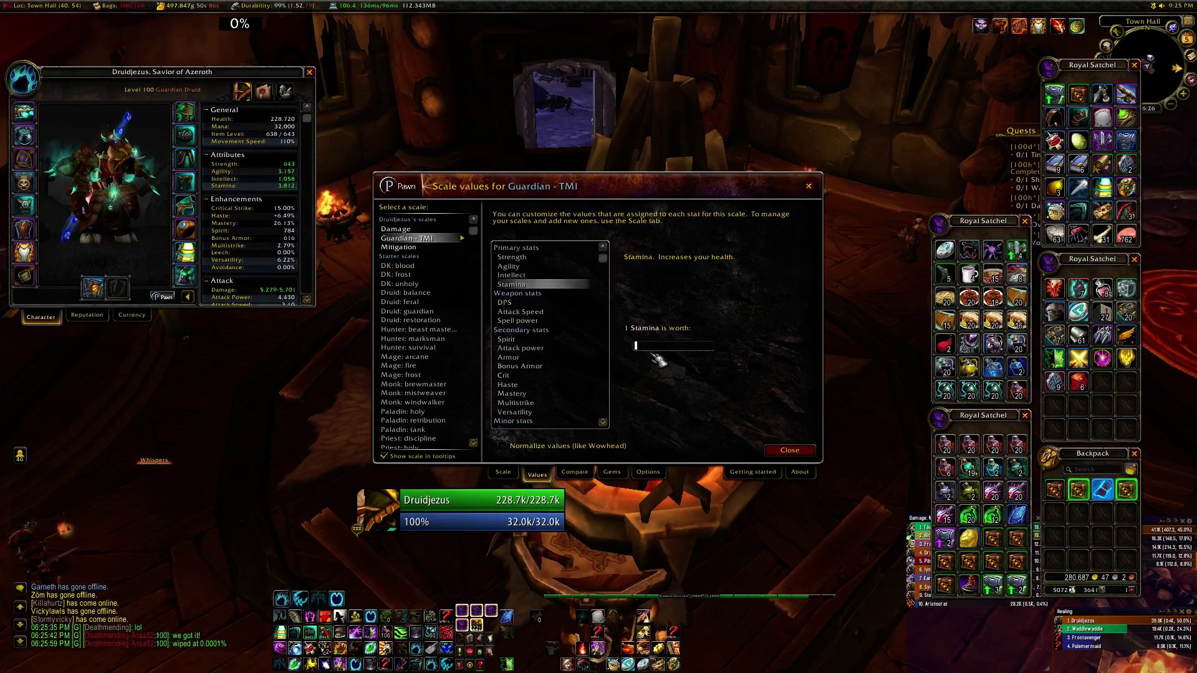
pyautogui.write('4.44')
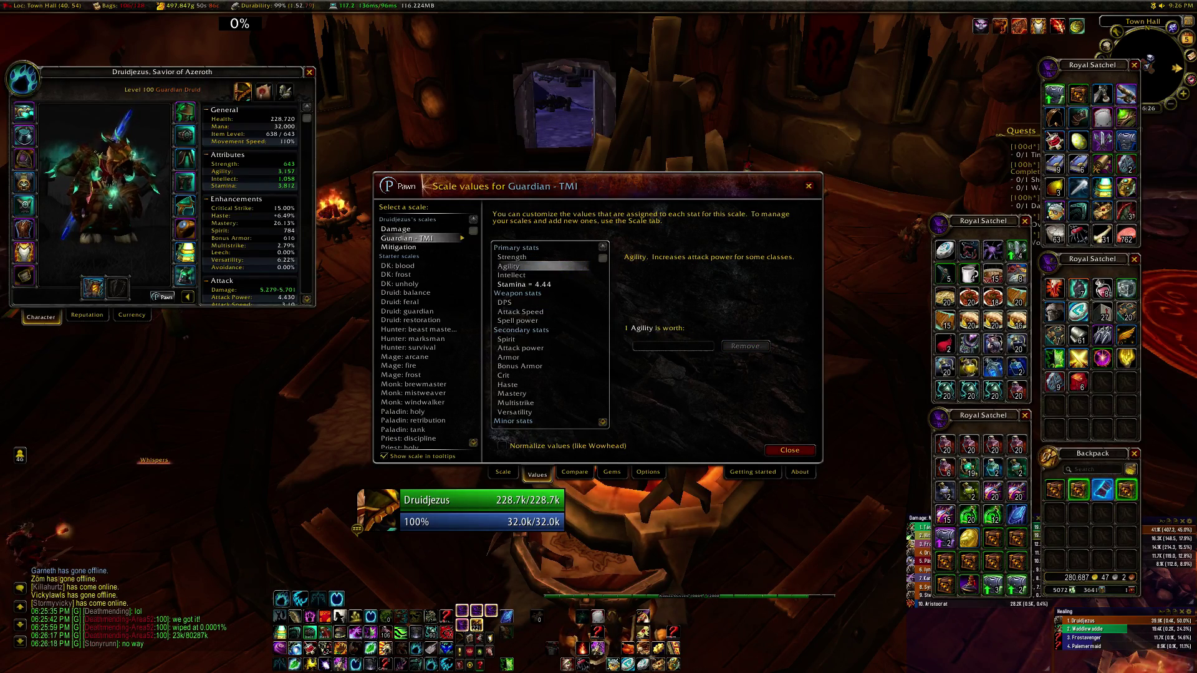
# Set Agility in the Guardian - TMI scale to 1.00, its normalized value in the same SimulationCraft table
pyautogui.hotkey('alt', 'Tab')
pyautogui.moveTo(683, 40); pyautogui.dragTo(532, 27)
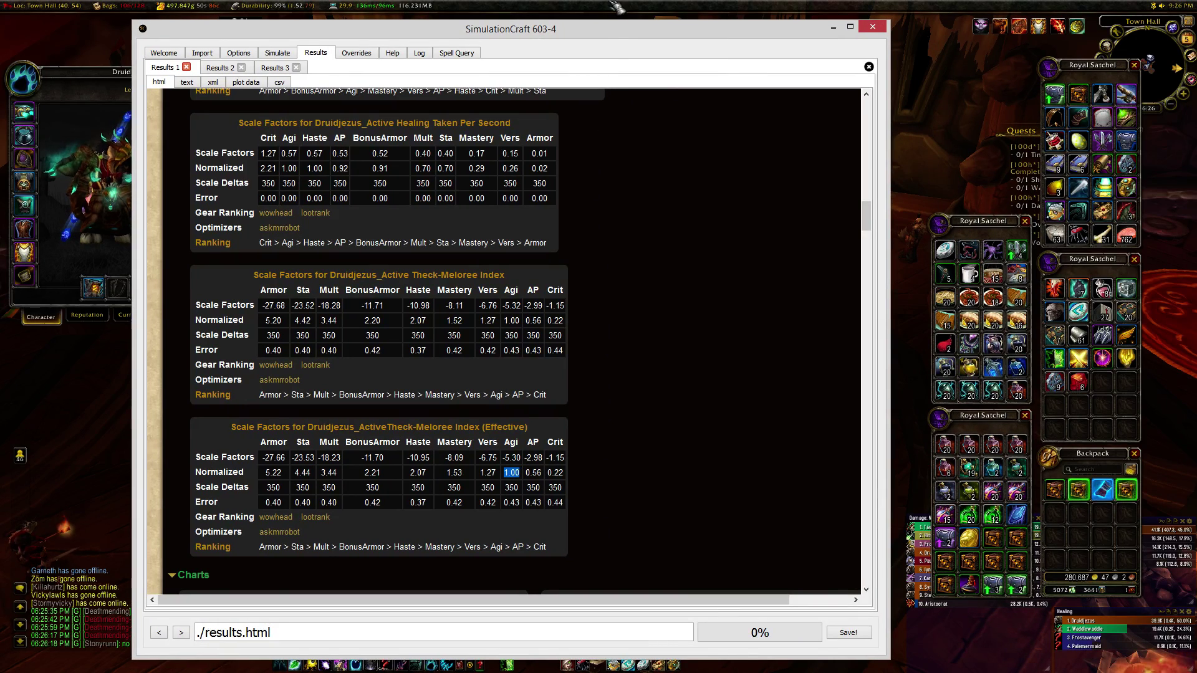
pyautogui.hotkey('alt', 'Tab')
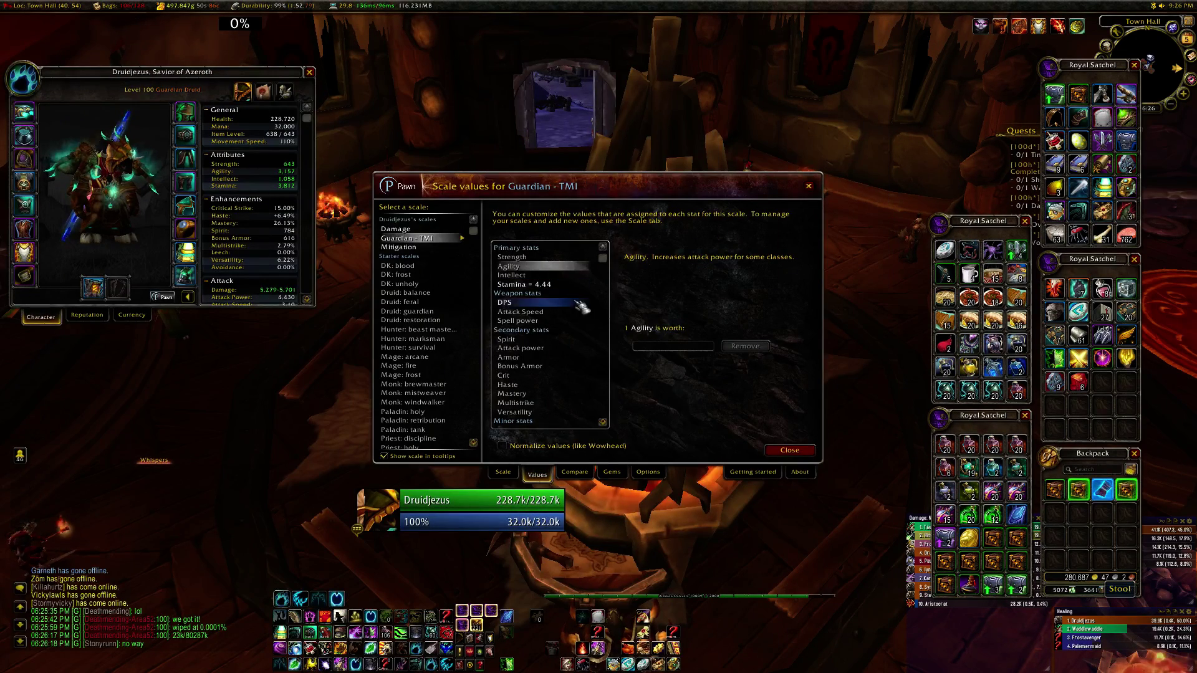
pyautogui.click(662, 346)
pyautogui.write('1')
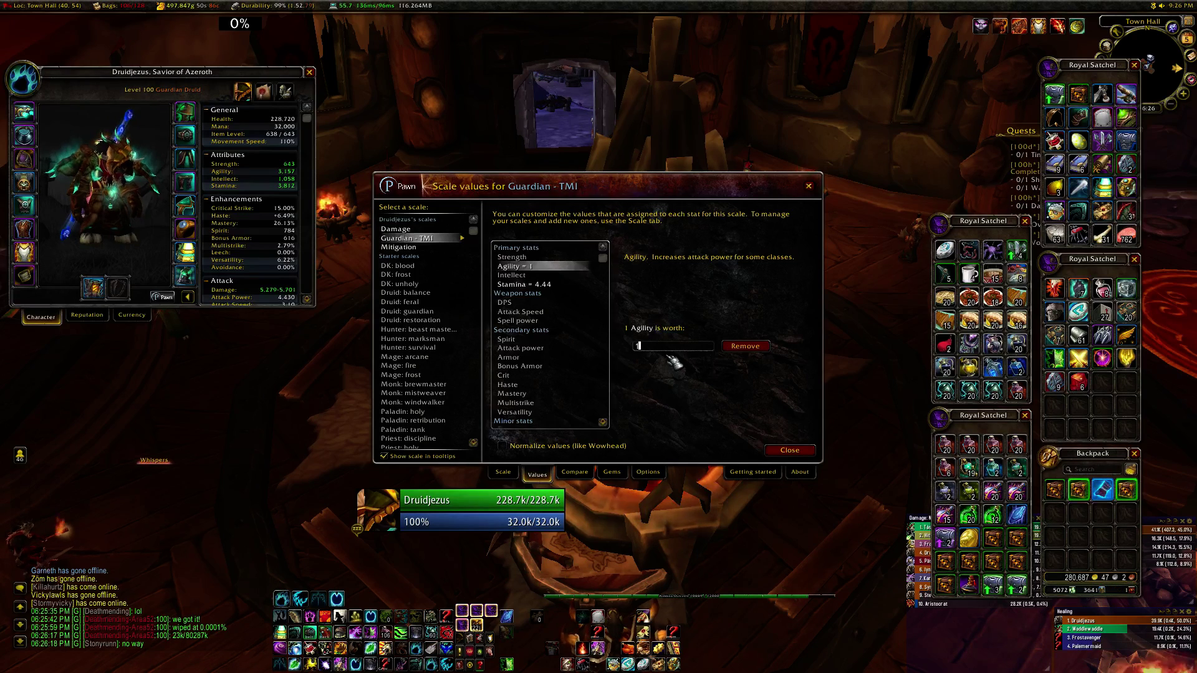
pyautogui.write('.00')
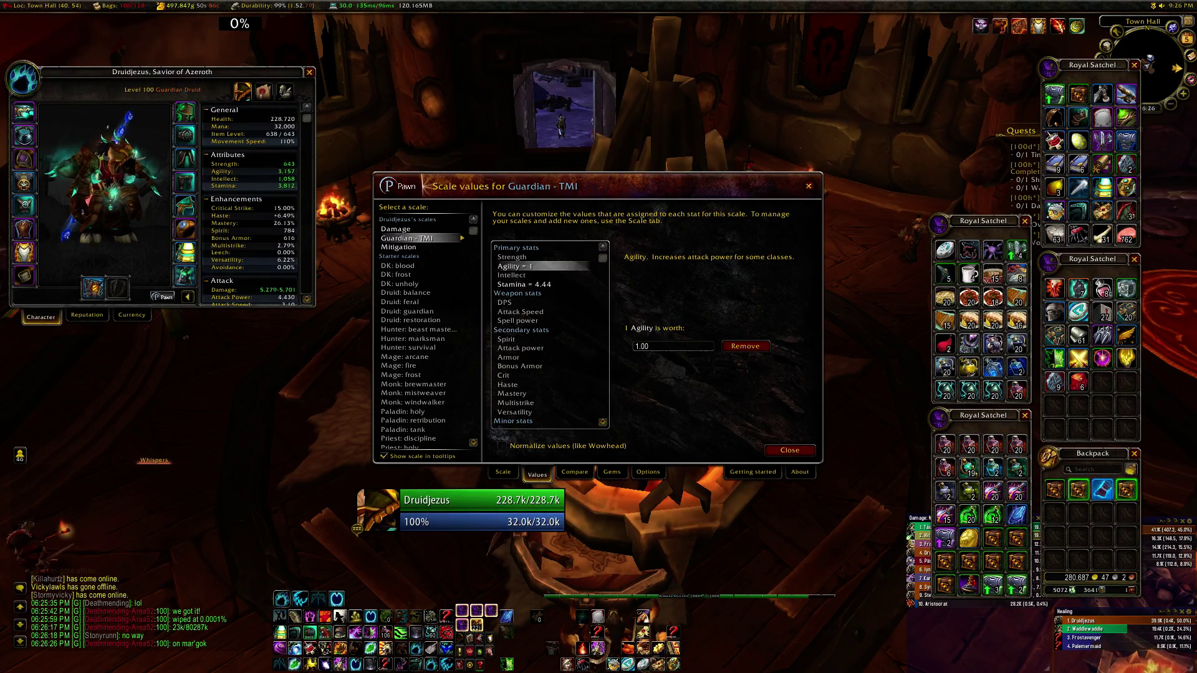
# Import the complete "Guardian - TMI" scale tag from the Google Docs document into Pawn to fill in the stat values
pyautogui.hotkey('alt', 'Tab')
pyautogui.moveTo(1055, 51)
pyautogui.mouseDown()
pyautogui.moveTo(1009, 42)
pyautogui.moveTo(1058, 43)
pyautogui.moveTo(1053, 54)
pyautogui.mouseUp()
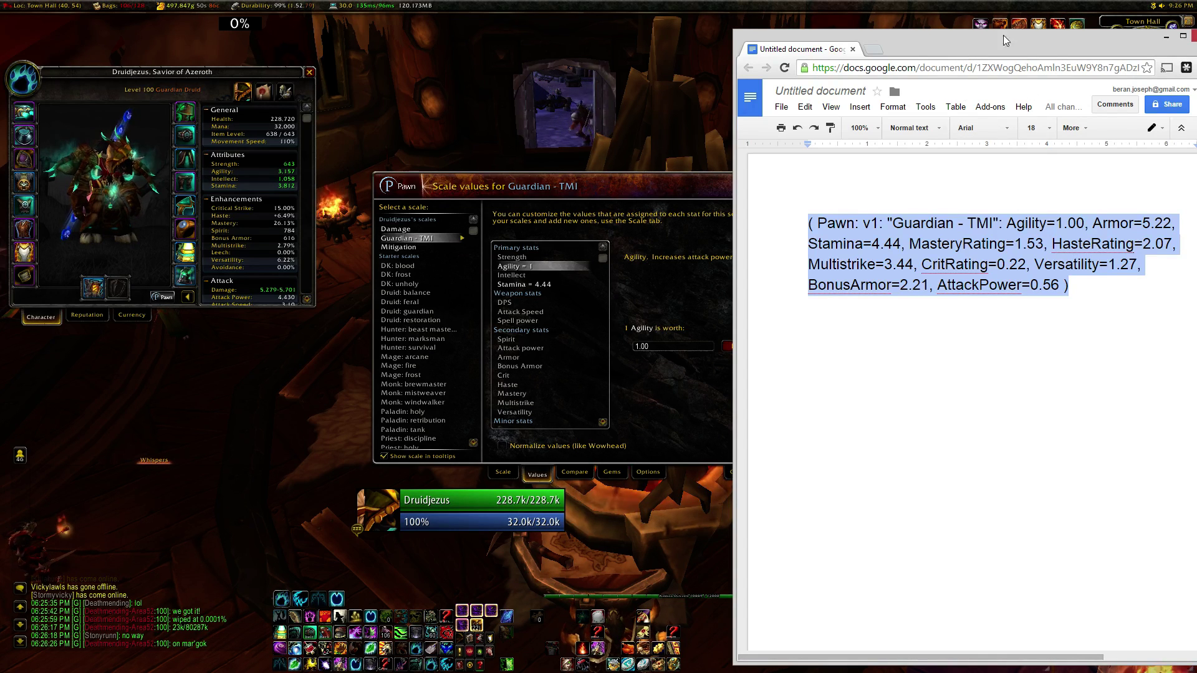
pyautogui.hotkey('alt', 'Tab')
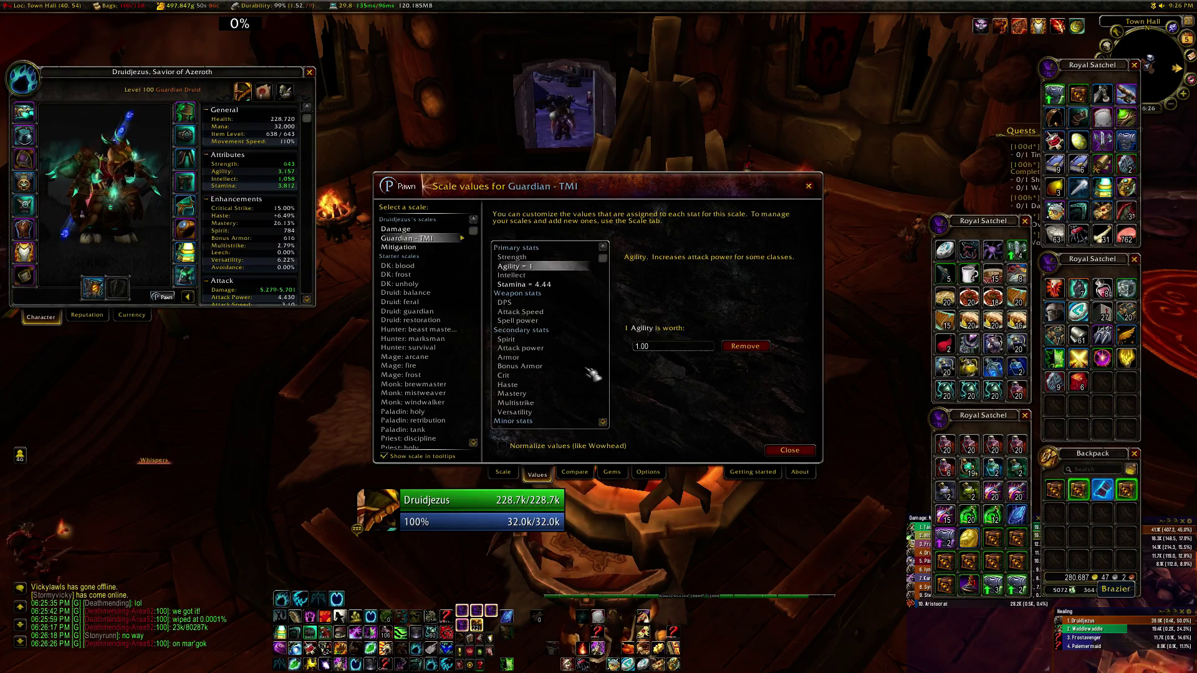
pyautogui.click(582, 472)
pyautogui.click(511, 475)
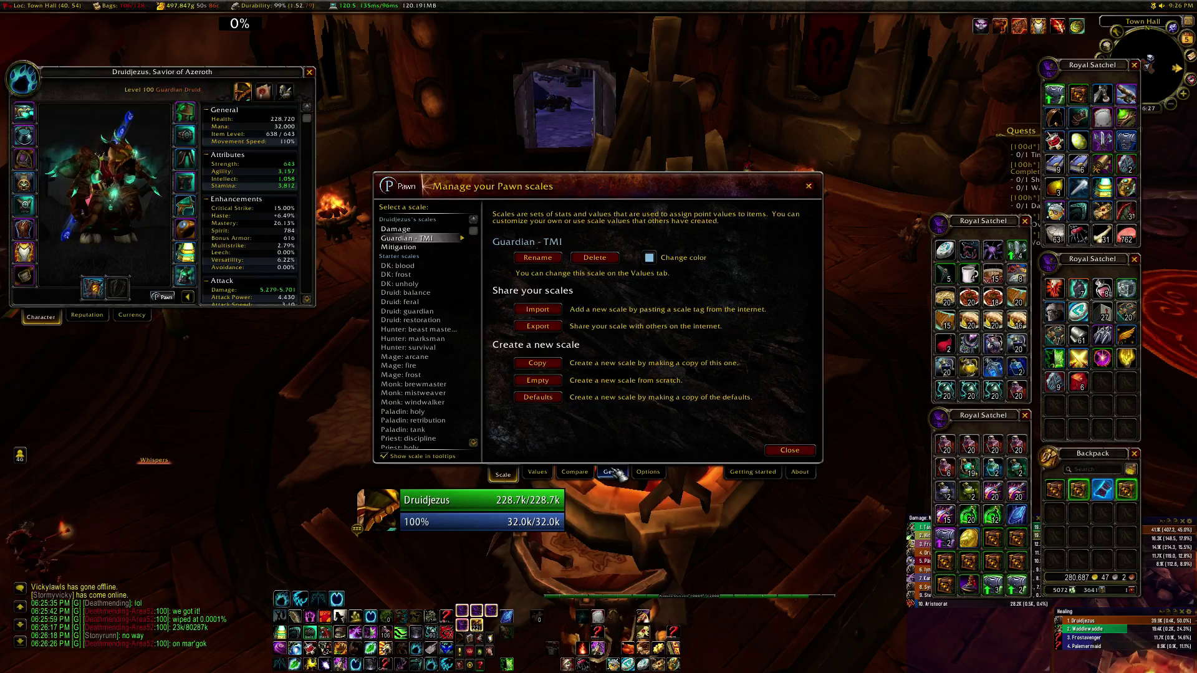
pyautogui.click(560, 309)
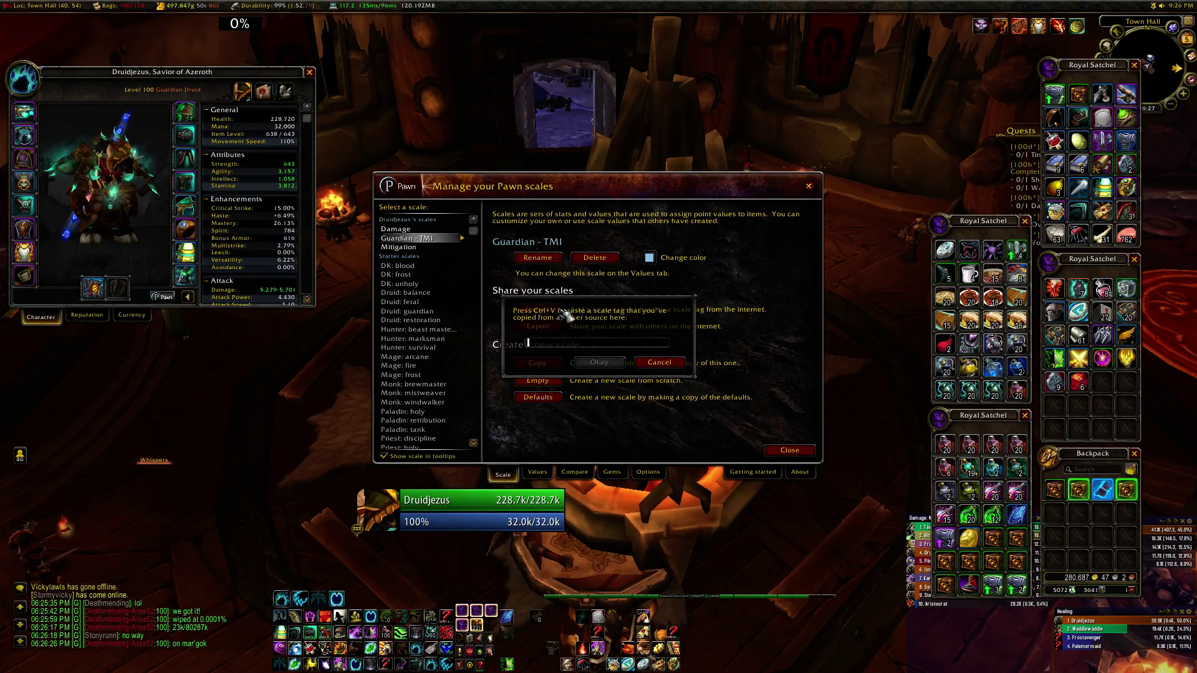
pyautogui.hotkey('ctrl', 'v')
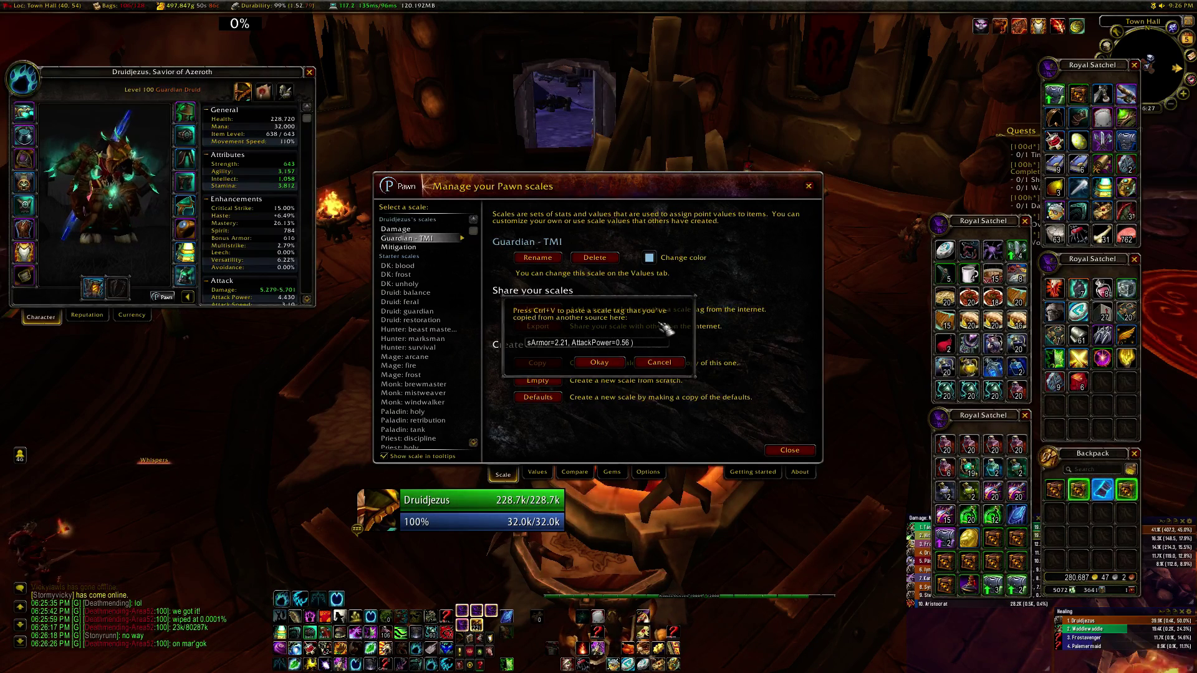
pyautogui.click(604, 364)
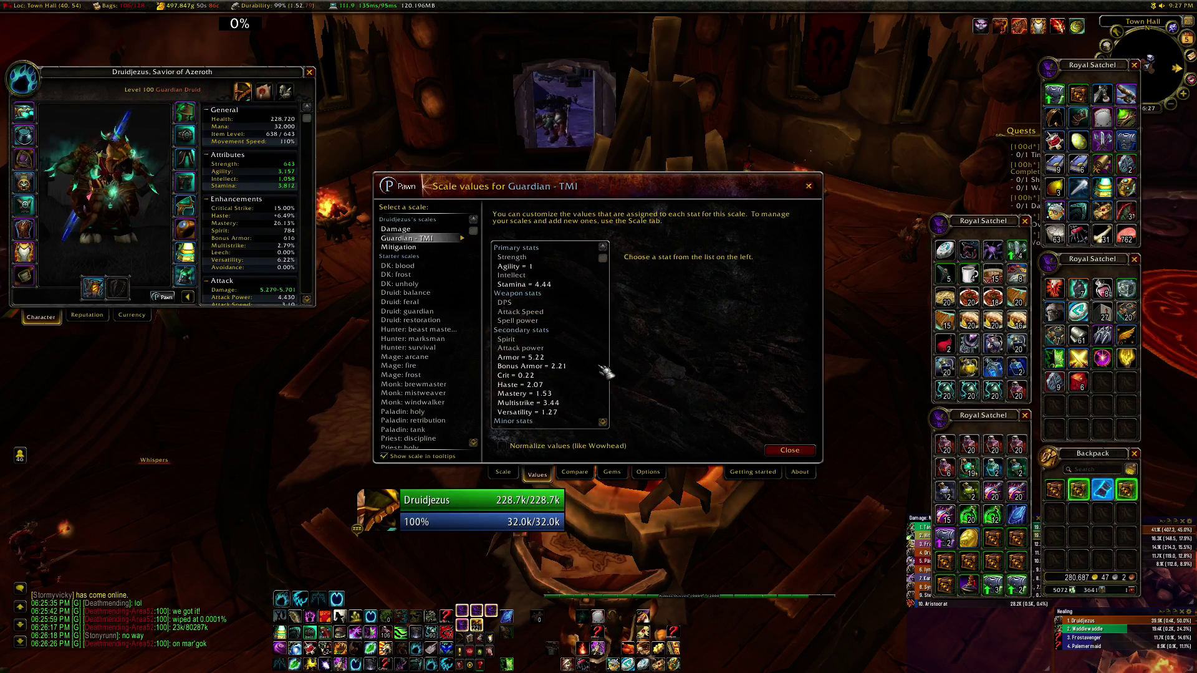
# Open the Bonus Armor value of the Guardian - TMI scale and check its description
pyautogui.click(564, 368)
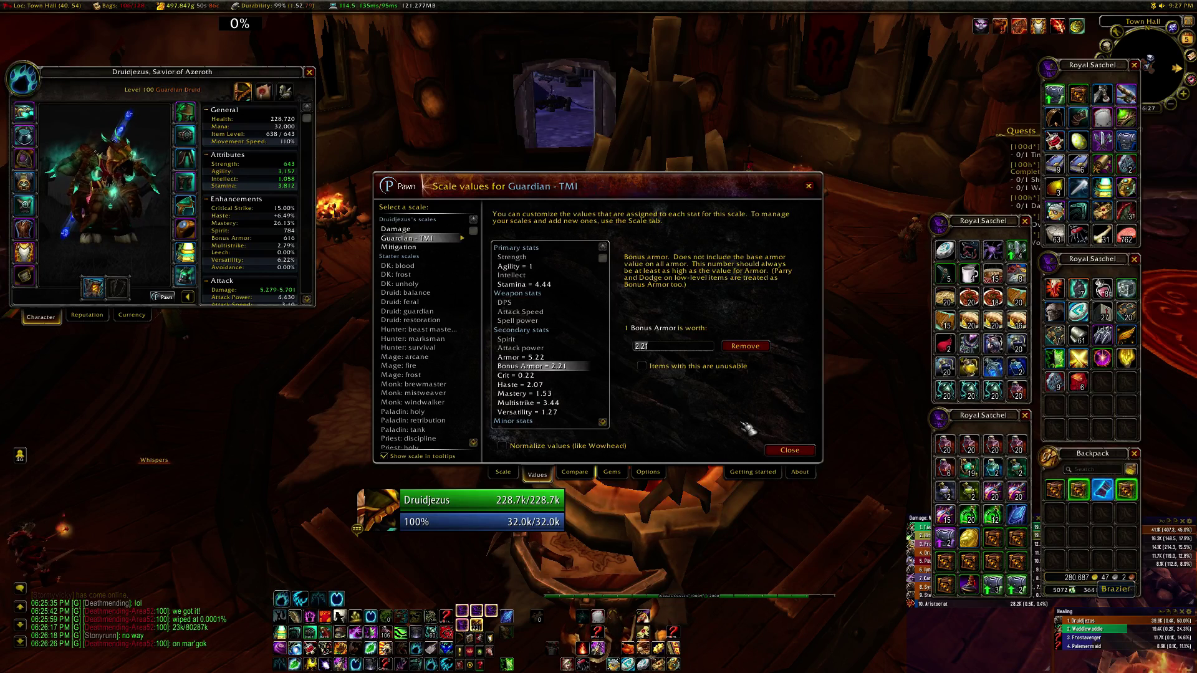
pyautogui.click(705, 348)
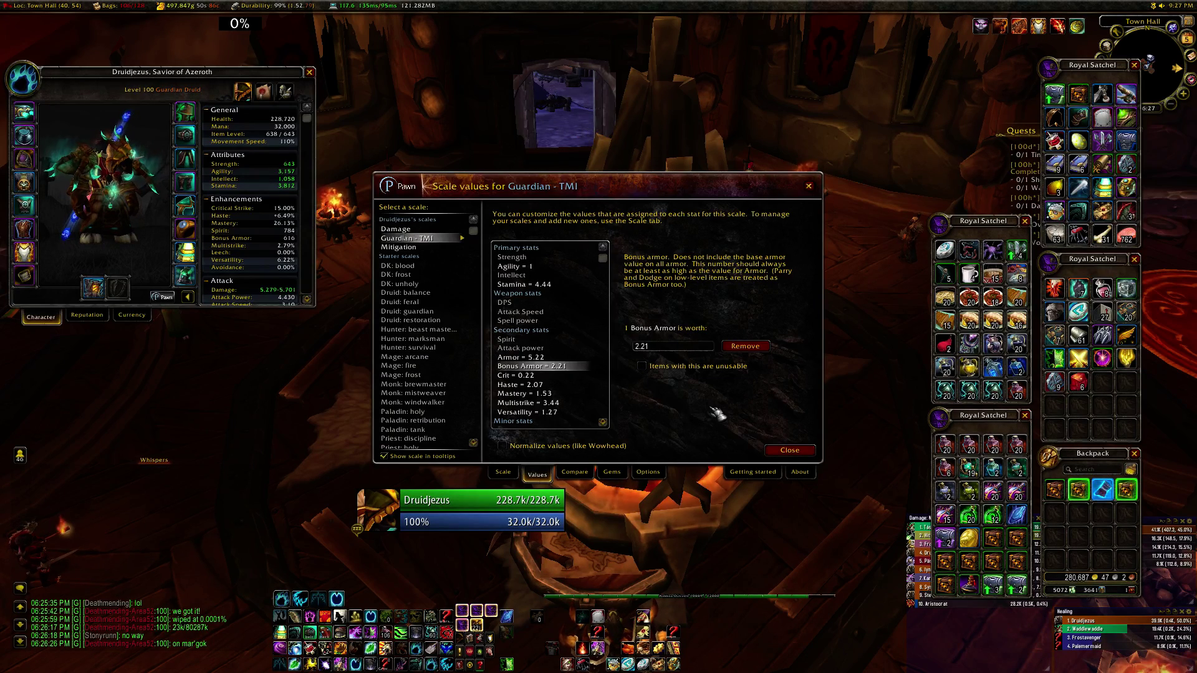
# Review Pawn's tooltip and advisor options, including the choices for showing upgrades on tooltips
pyautogui.click(648, 473)
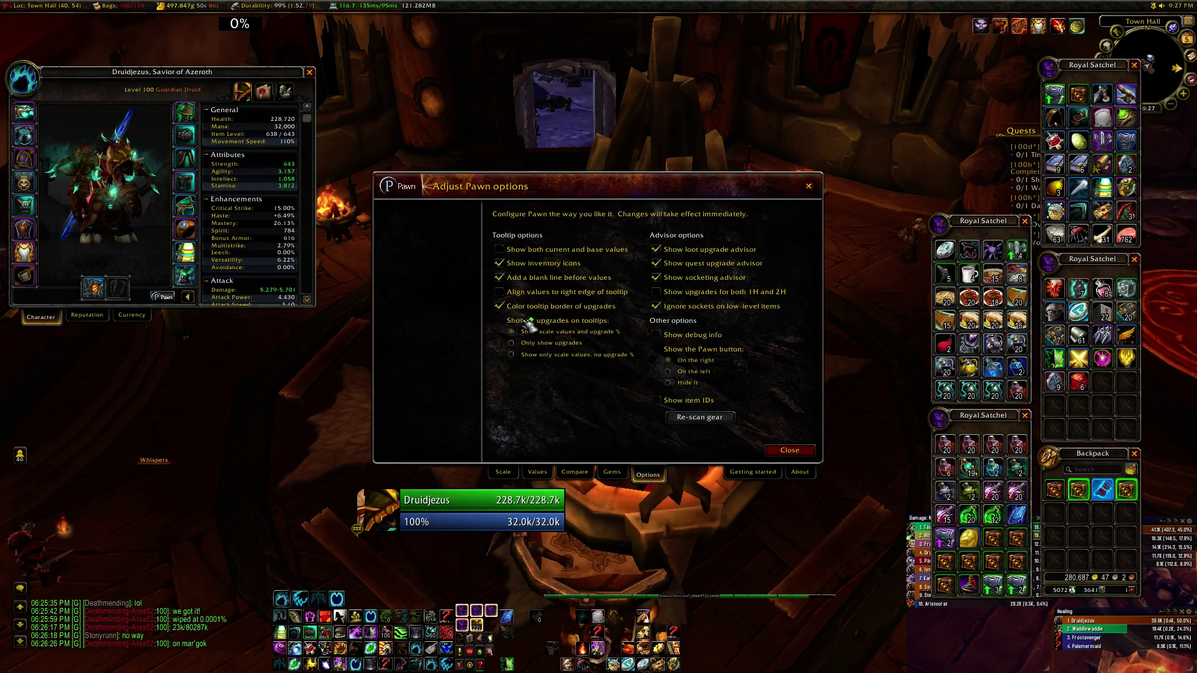
pyautogui.click(529, 344)
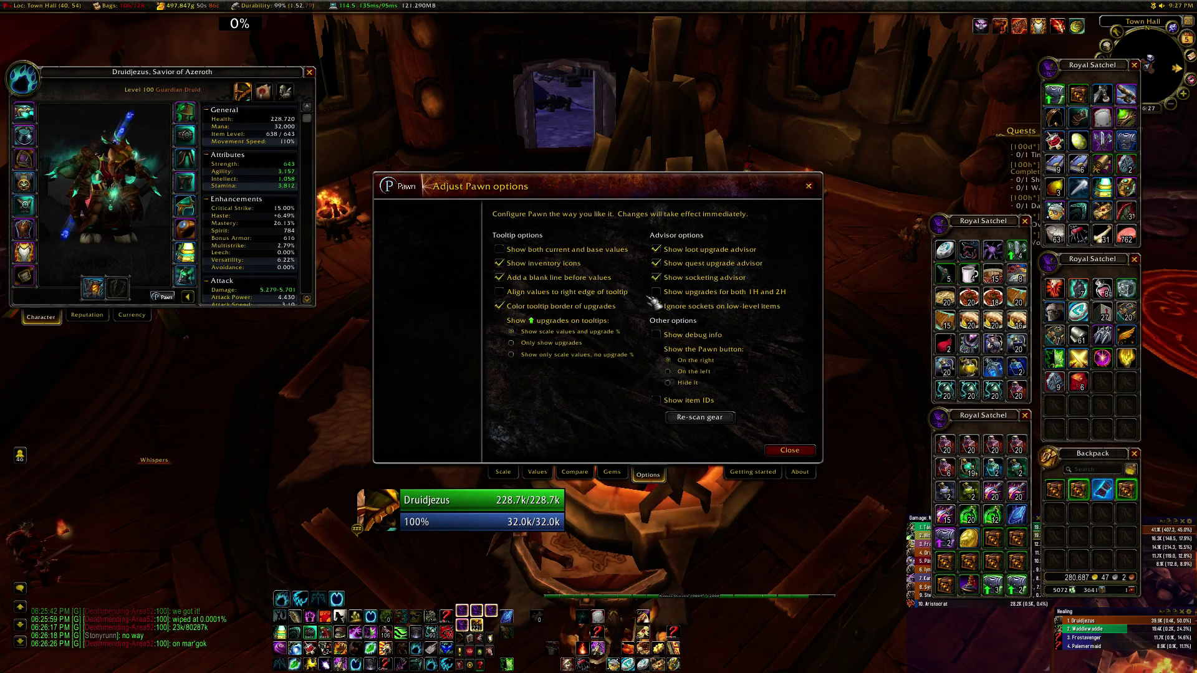
# Examine the gems Pawn recommends for the Guardian - TMI, Damage and Mitigation scales
pyautogui.click(625, 478)
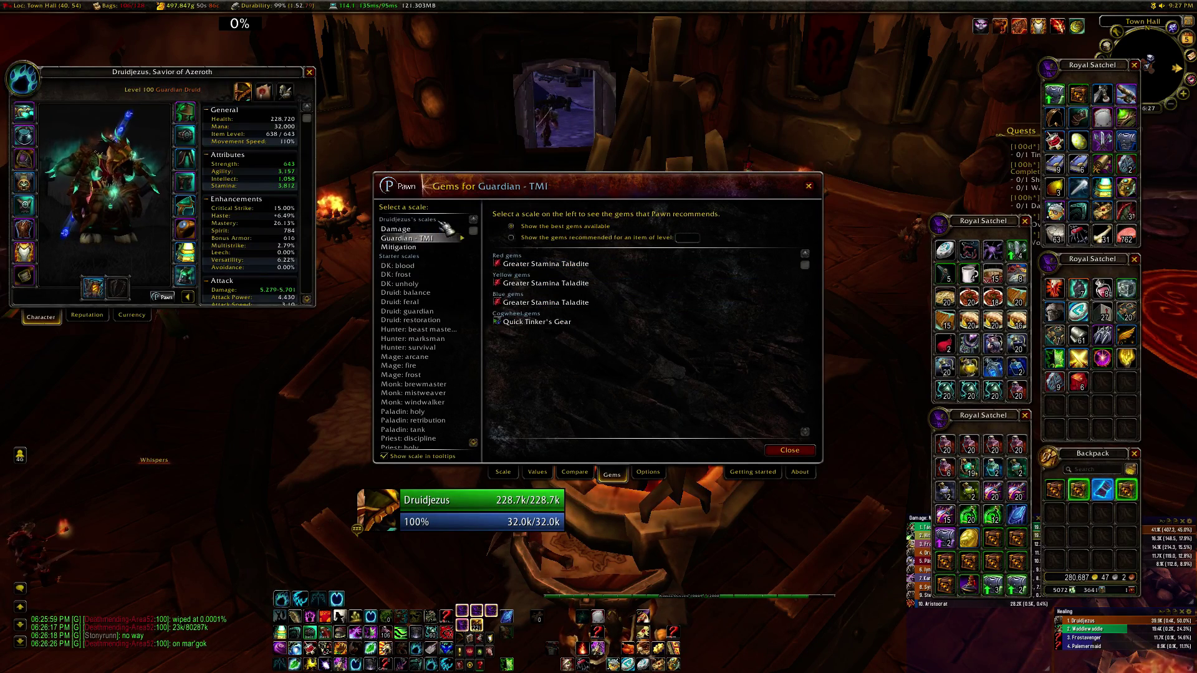
pyautogui.click(444, 230)
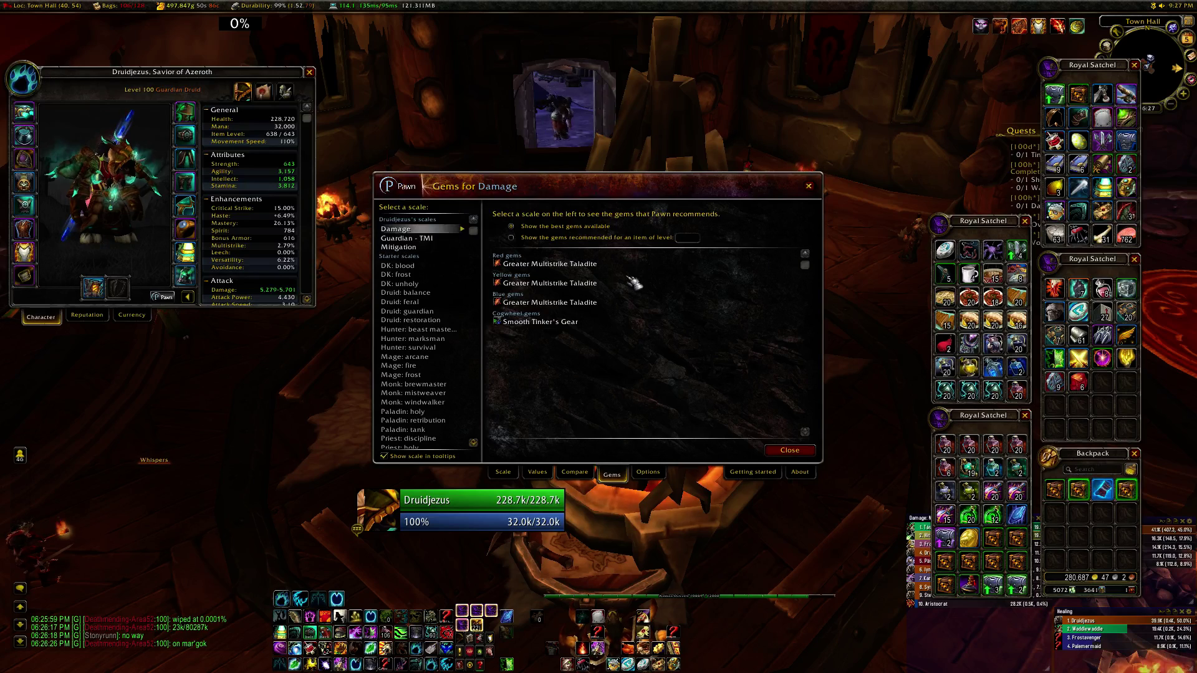
pyautogui.click(402, 248)
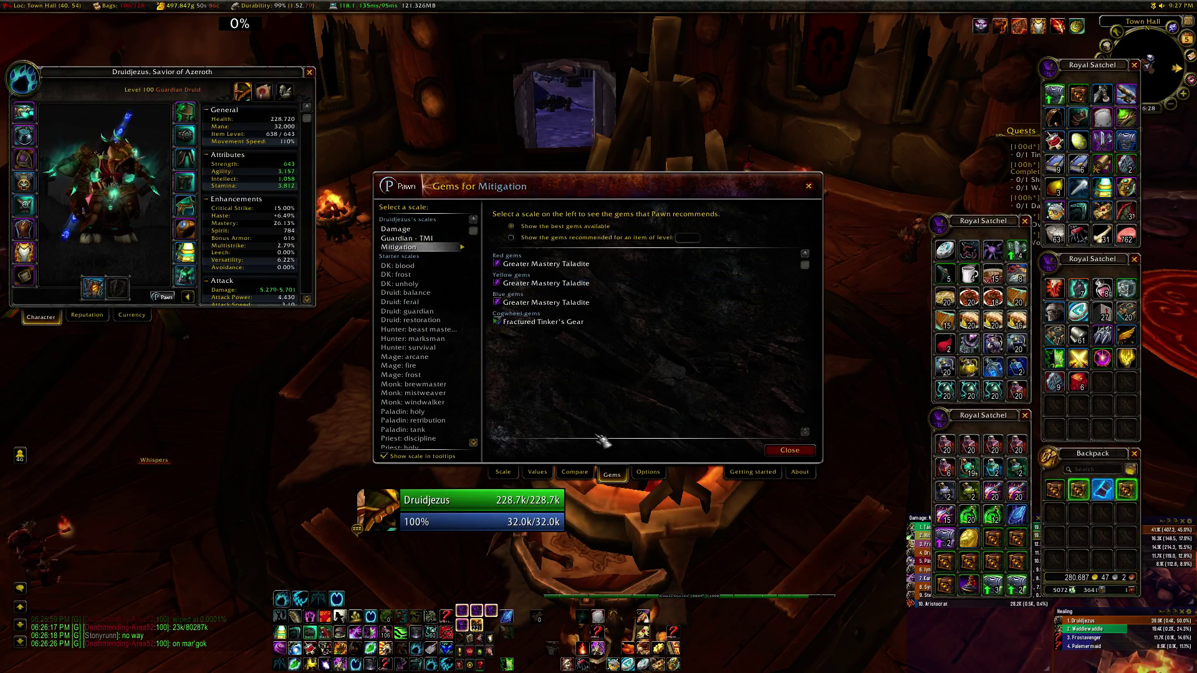
pyautogui.click(643, 476)
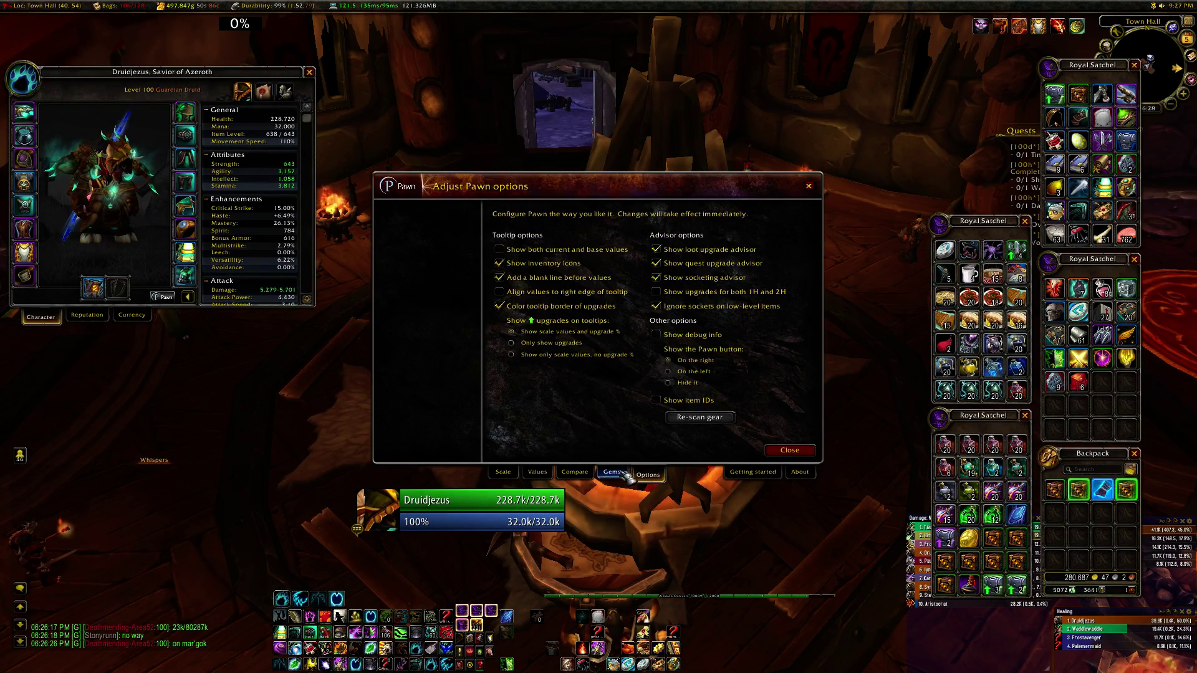
pyautogui.click(623, 475)
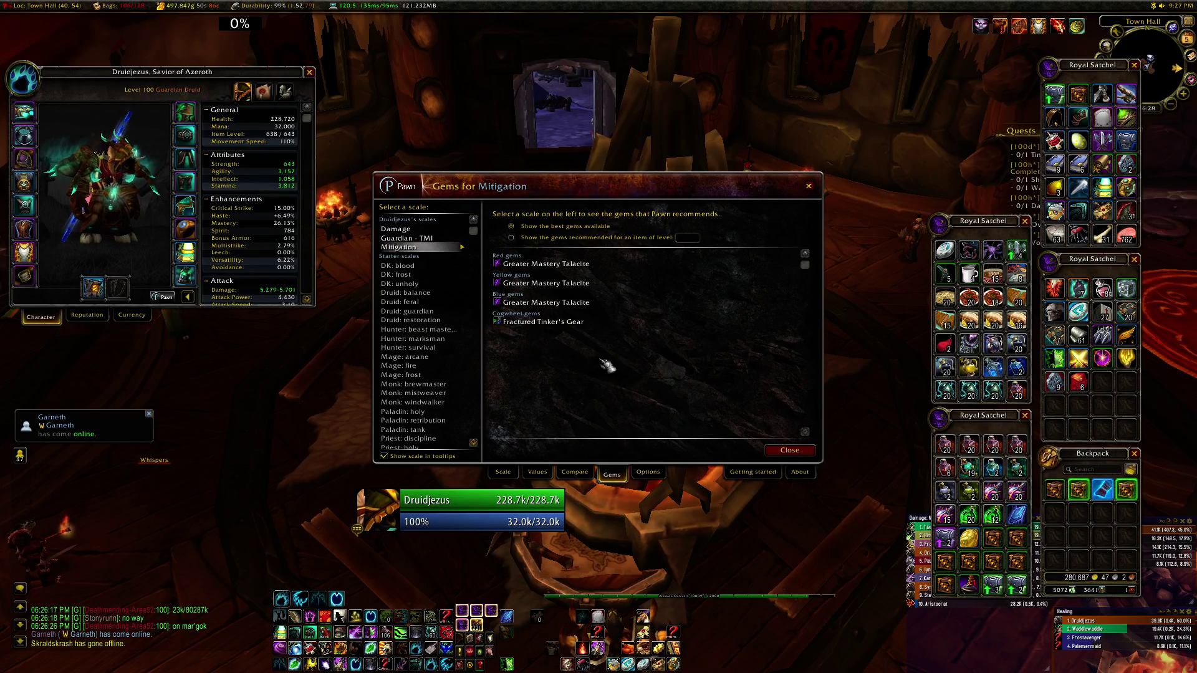
# View the item comparison page for the Mitigation scale and return to the scale management page
pyautogui.click(574, 474)
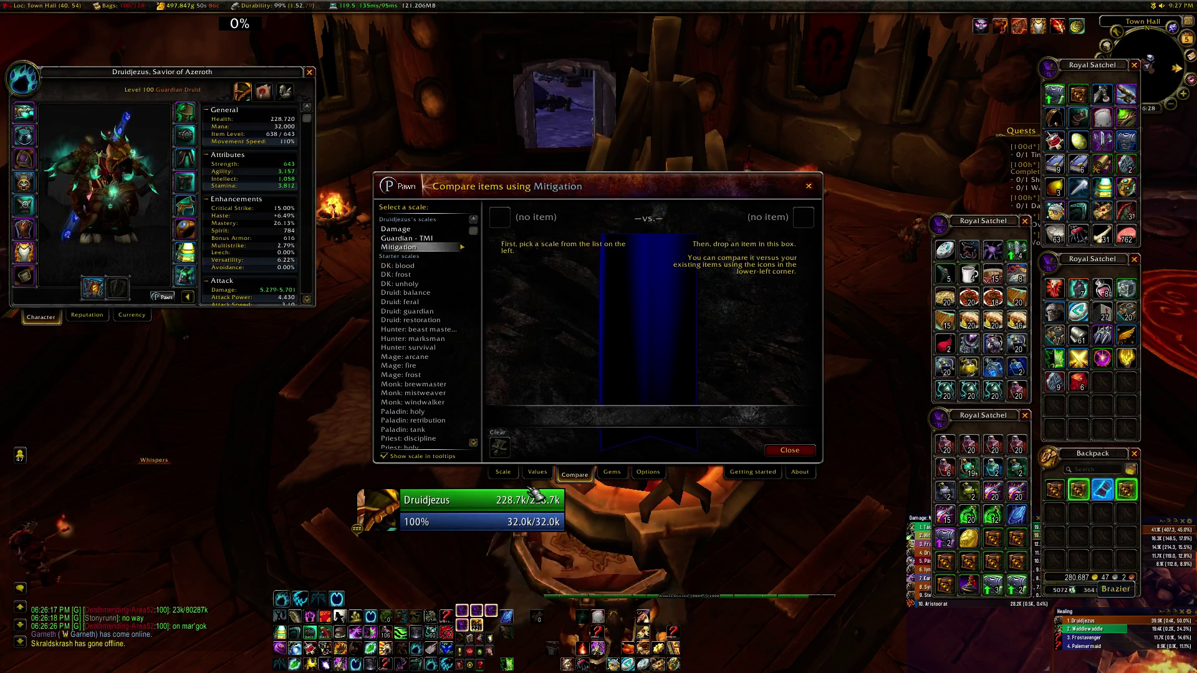
pyautogui.click(506, 474)
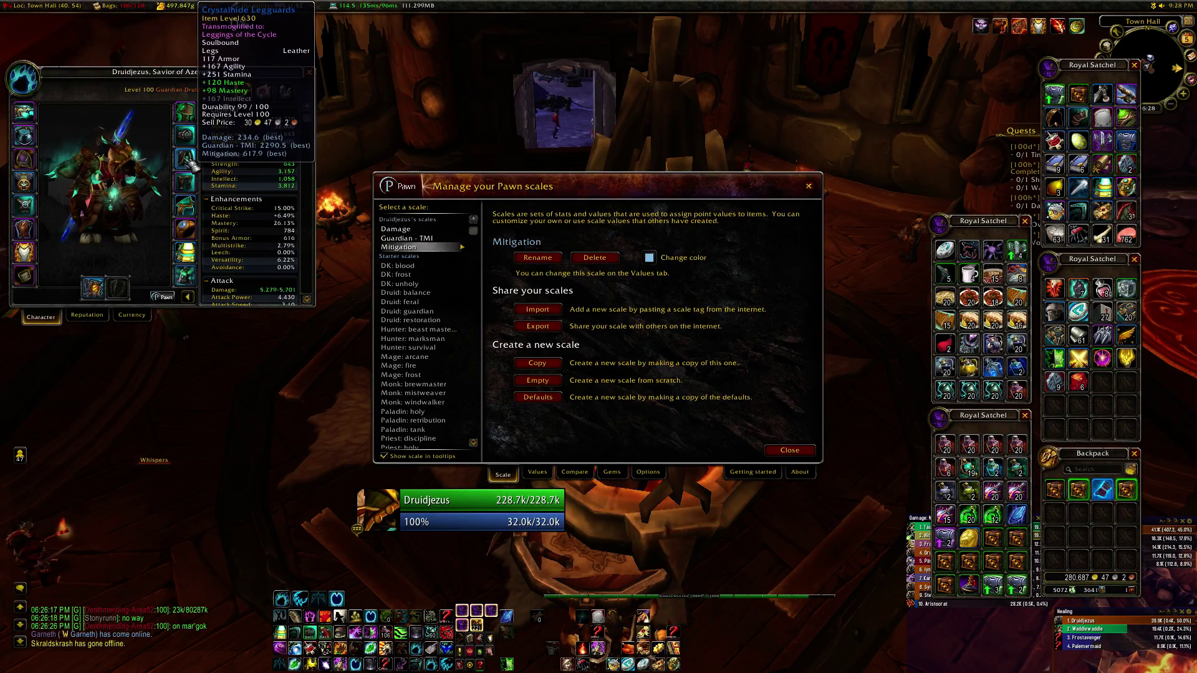
# Equip the Leafmender Mantle to compare its Pawn values with the Spaulders of Determined Resolve of the Aurora, and re-equip the Spaulders
pyautogui.moveTo(187, 196)
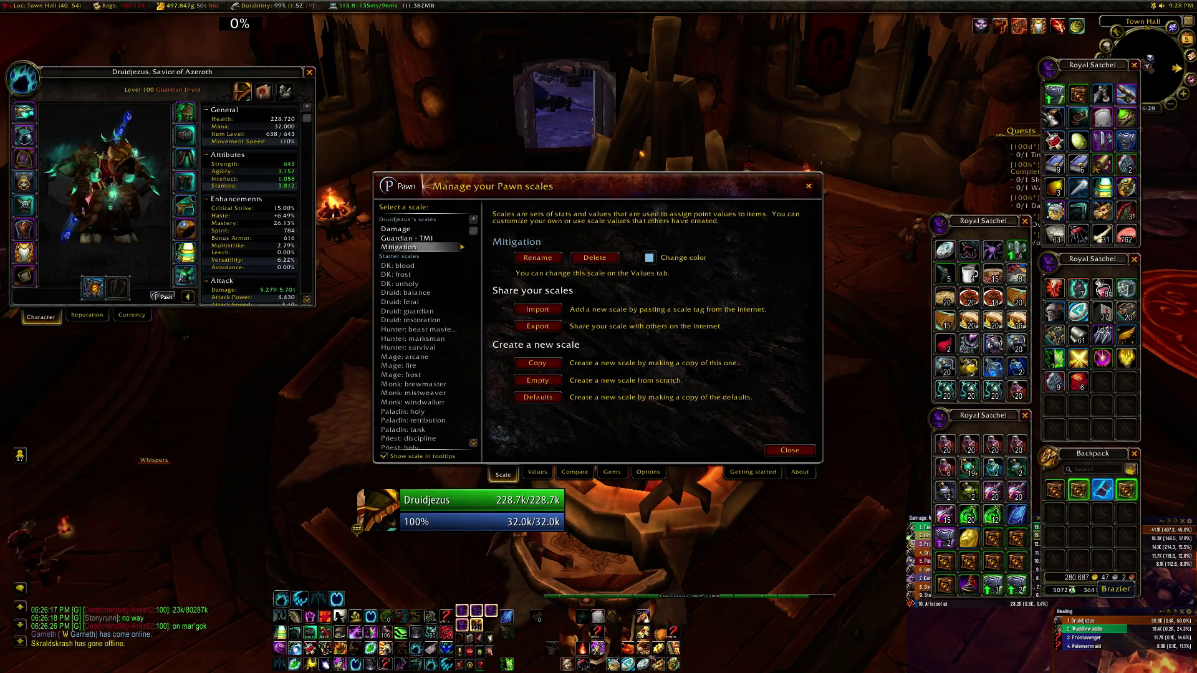
pyautogui.rightClick(1080, 117)
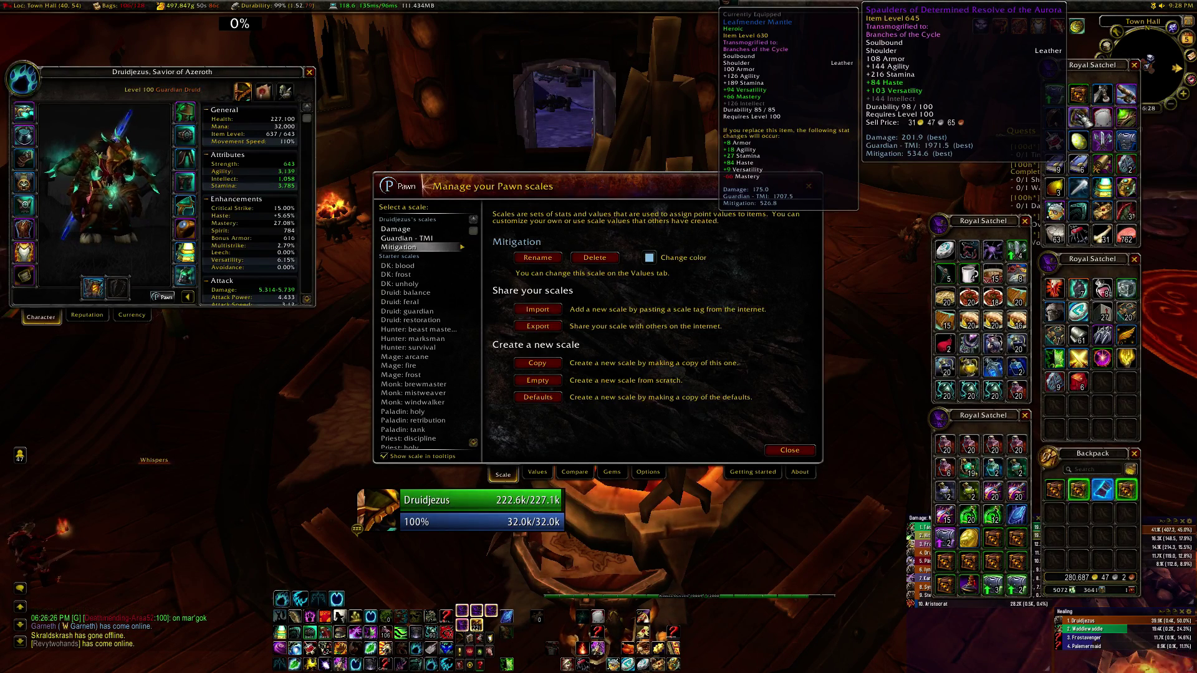
pyautogui.rightClick(1079, 117)
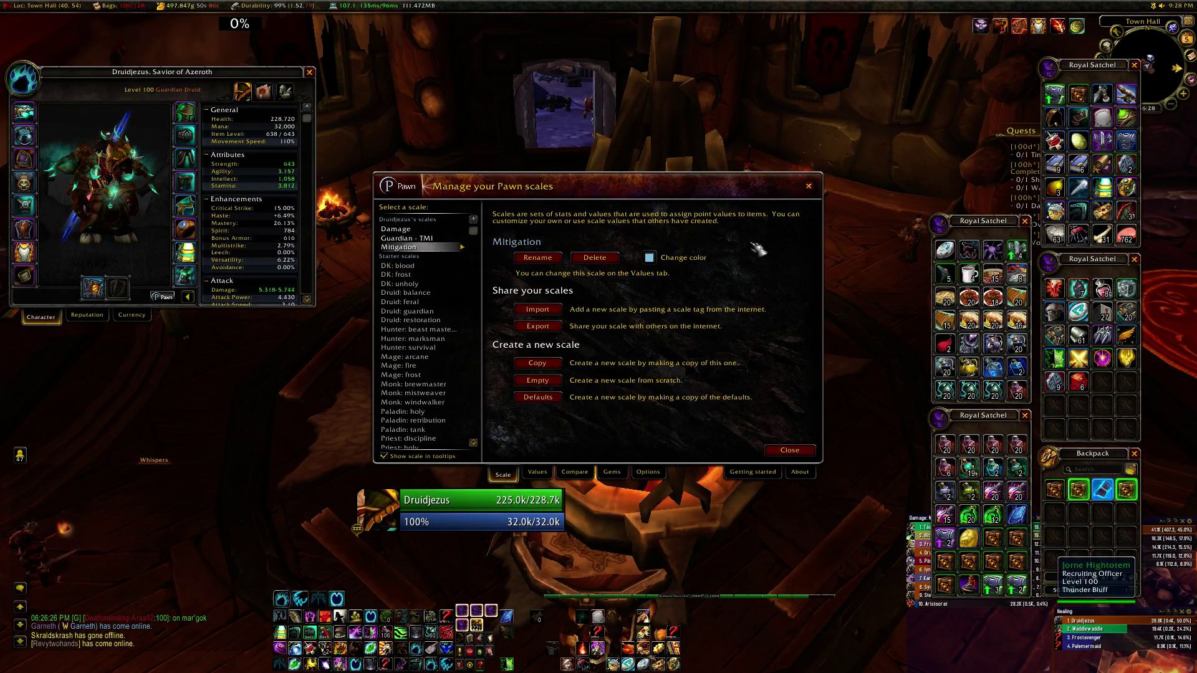
# Reposition the Pawn scale management window slightly higher and closer to the character sheet
pyautogui.moveTo(631, 185); pyautogui.dragTo(600, 145)
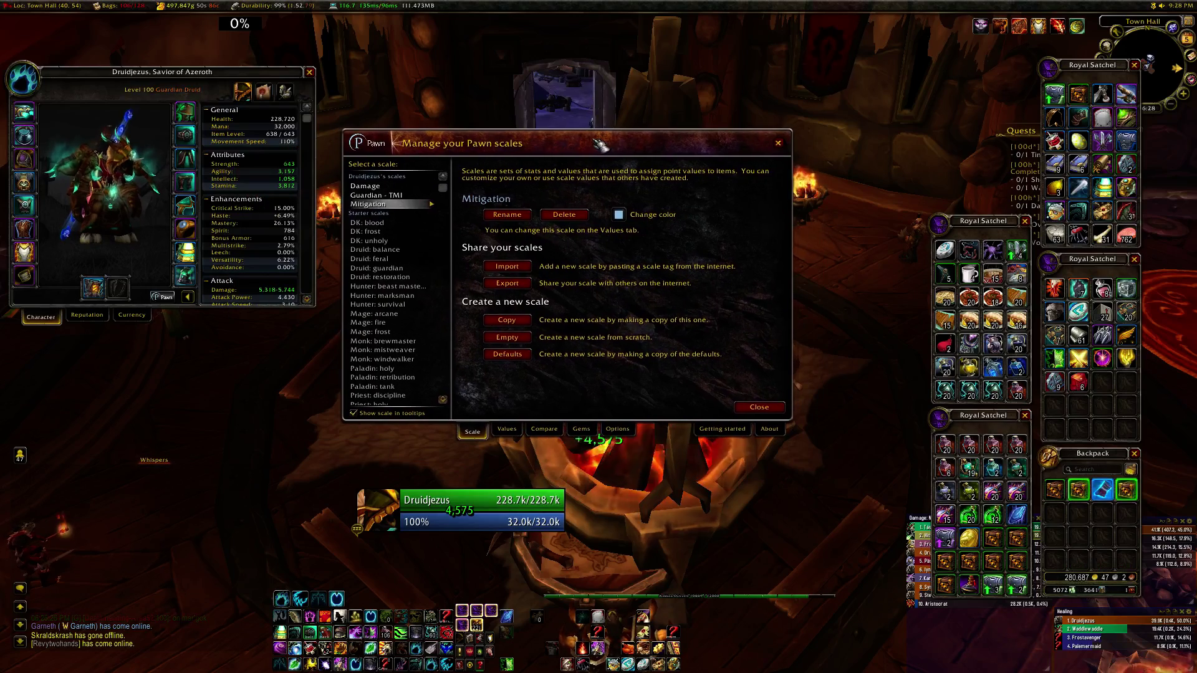